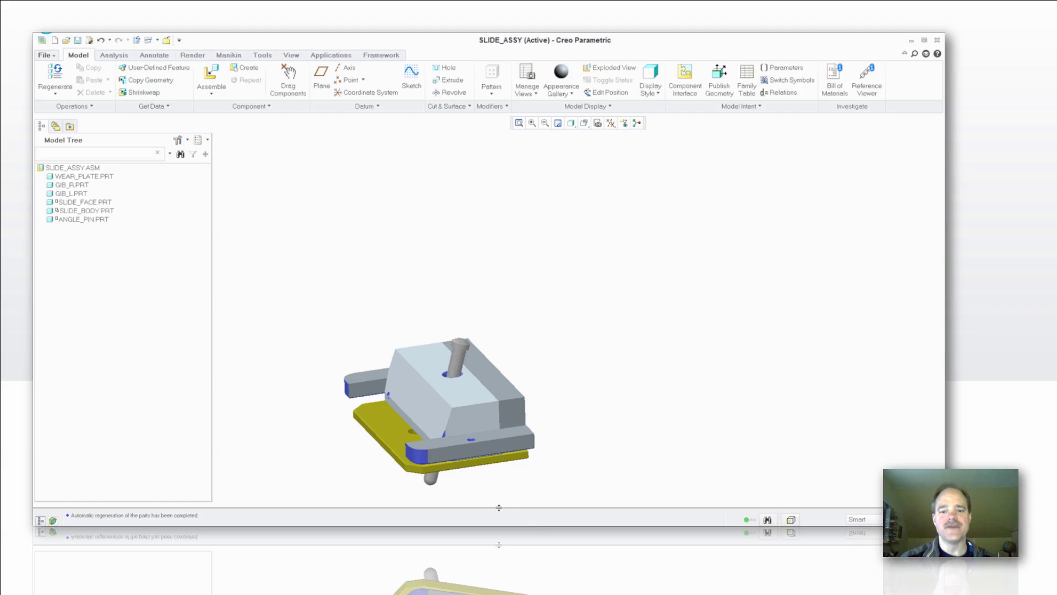
Regenerate, slide the body back along the angle pin, and lift the pin out of its hole
key(ctrl+g)
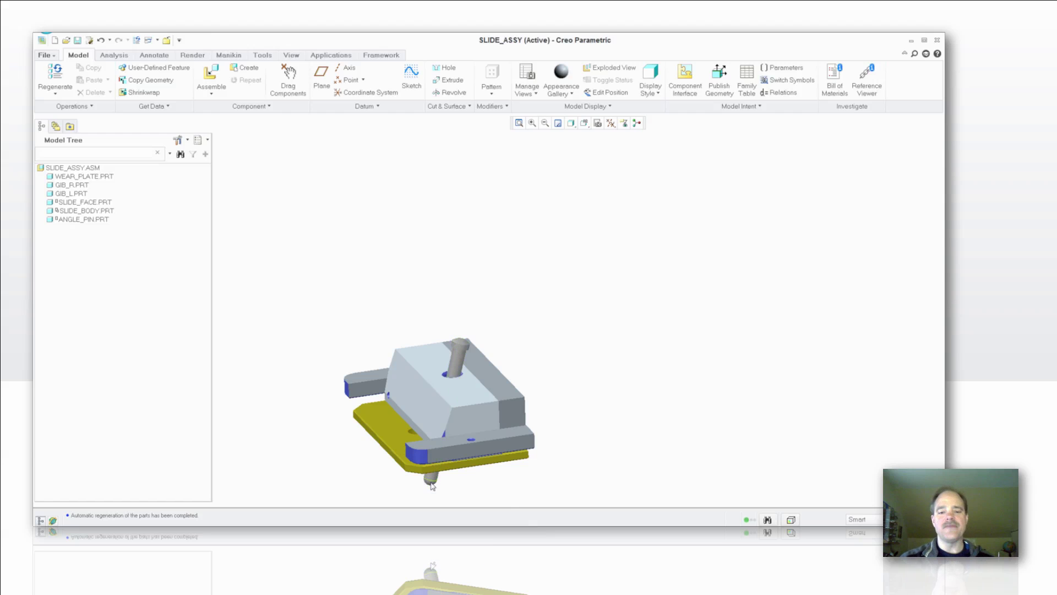
ctrl+alt+drag(434, 465, 444, 435)
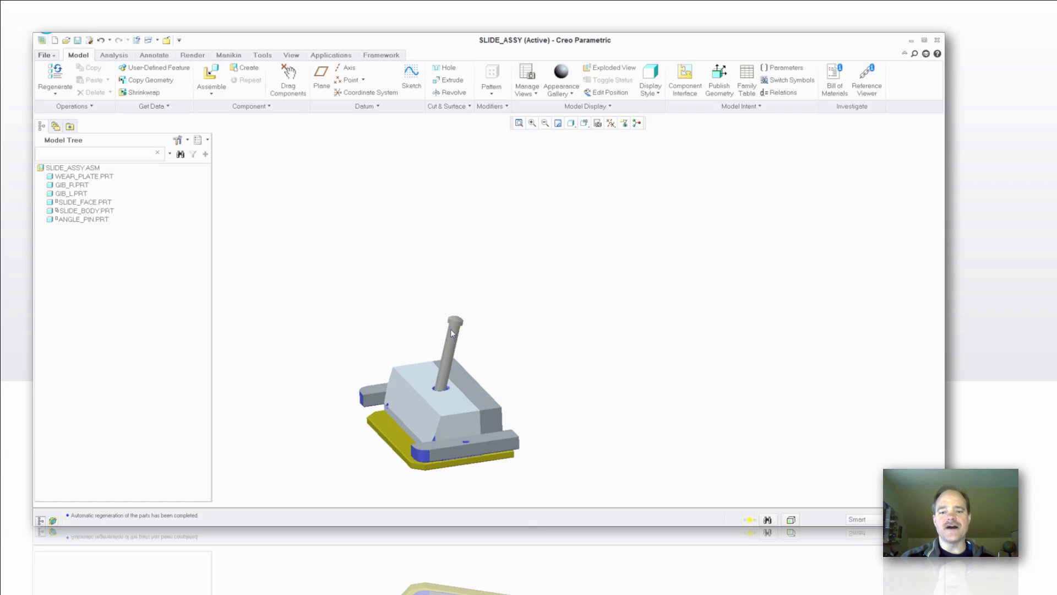
ctrl+alt+drag(454, 293, 462, 261)
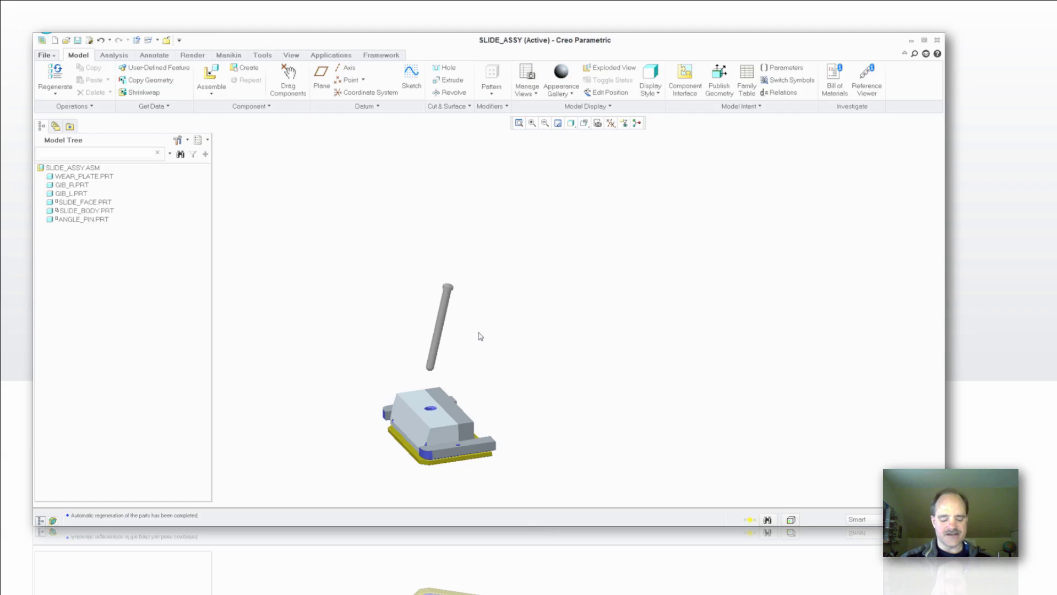
Regenerate the assembly and edit the placement definition of SLIDE_FACE.PRT
key(ctrl+g)
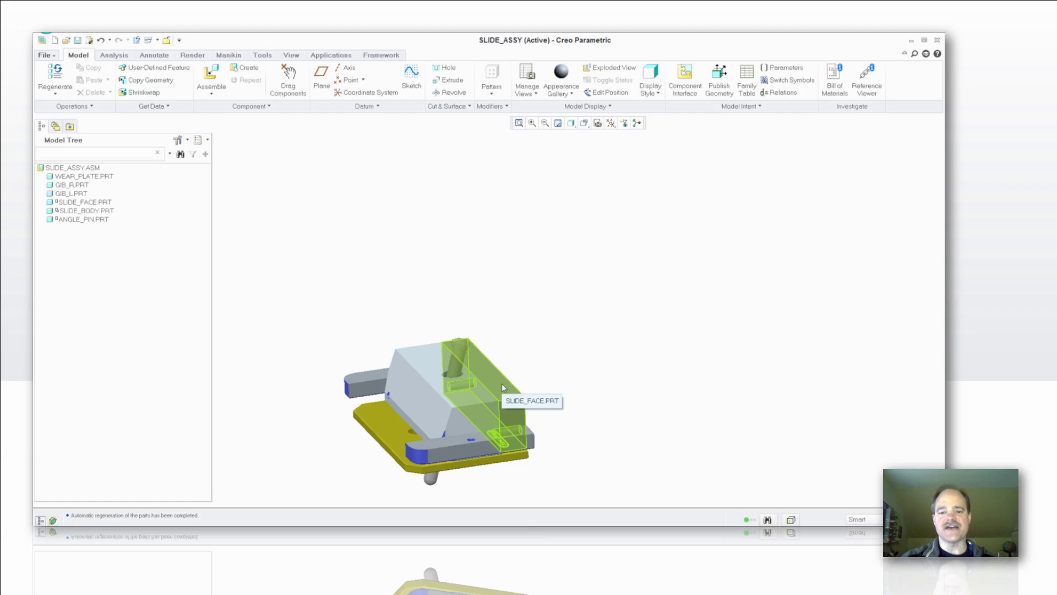
click(502, 387)
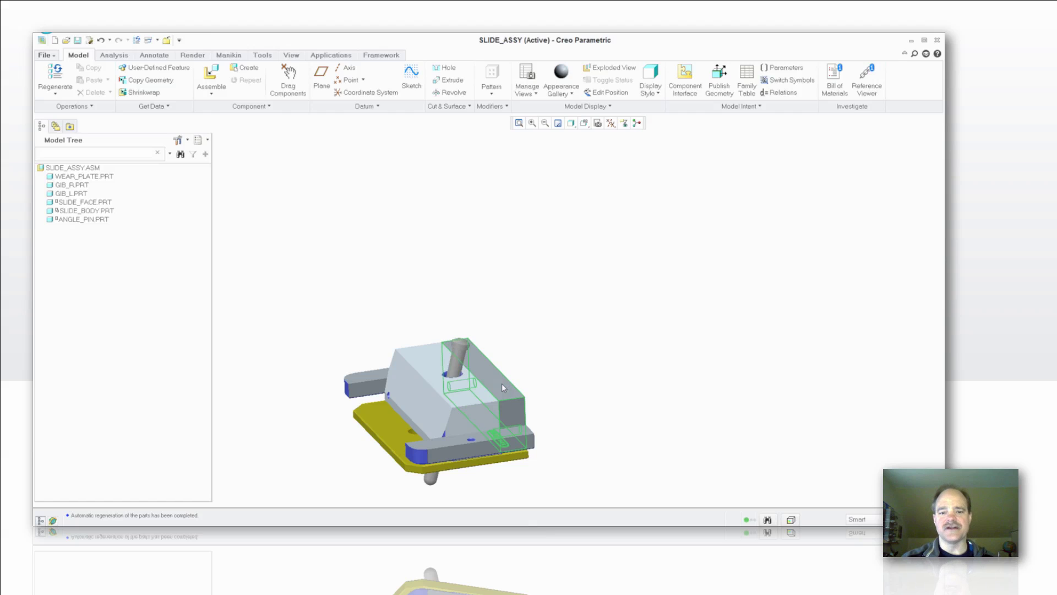
right_click(502, 387)
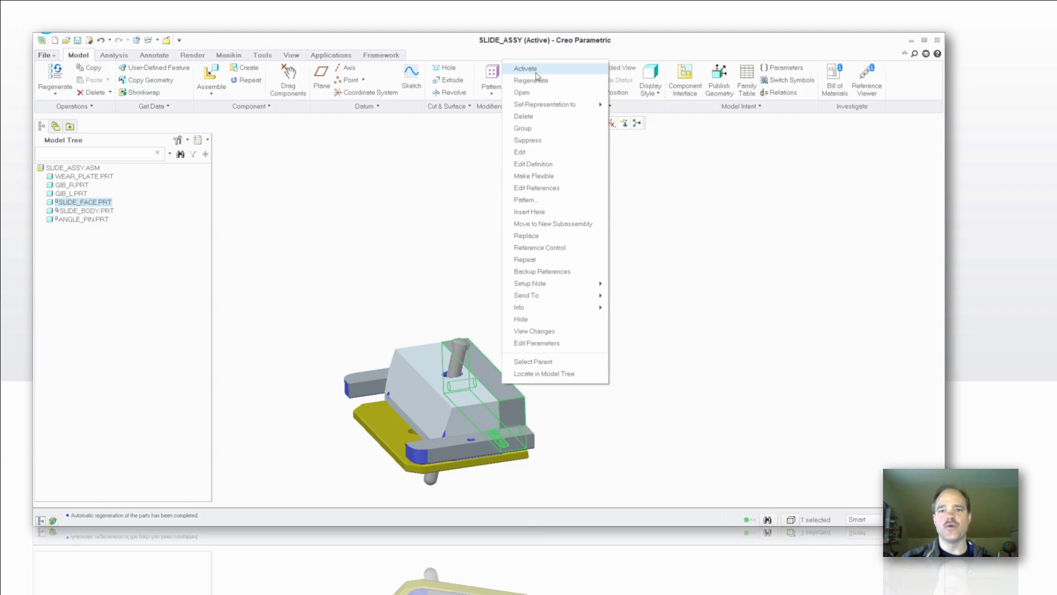
click(538, 164)
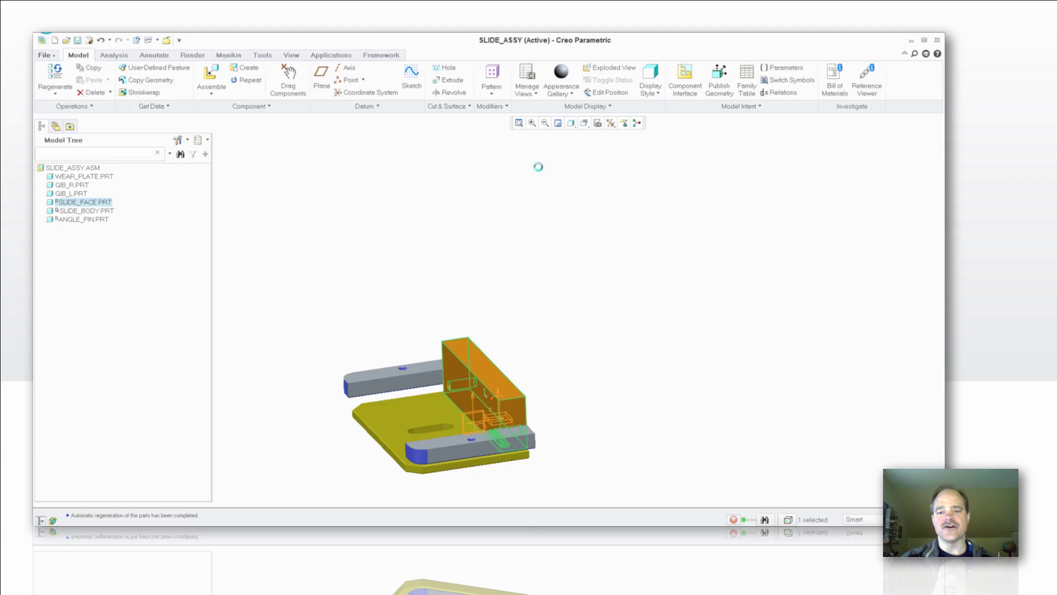
Reorient the view and list SLIDE_FACE's placement connections, showing Connection_6's rotation axis limits
key(ctrl+d)
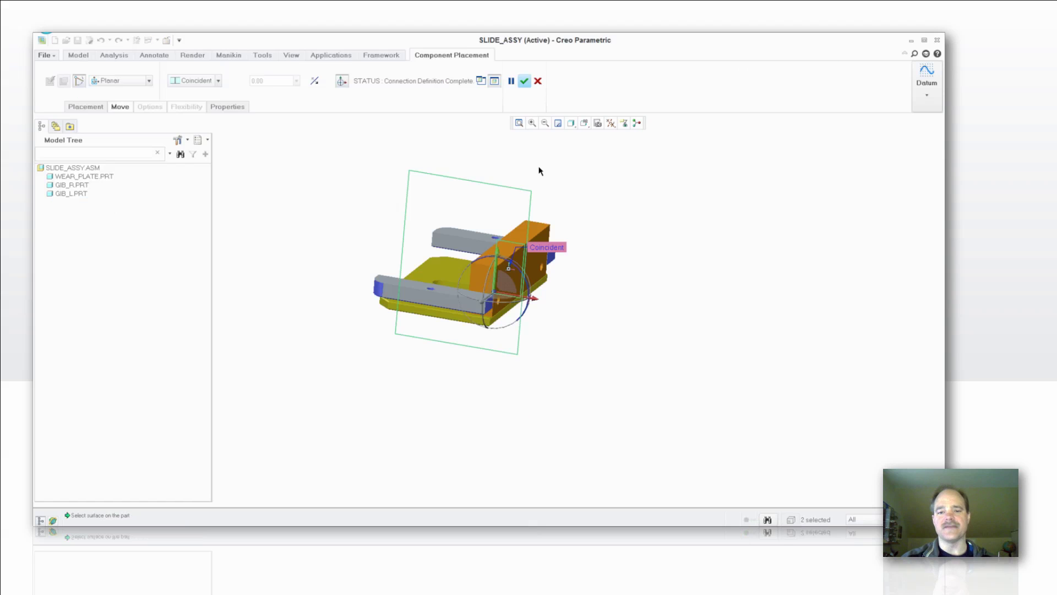
scroll(539, 171, up, 3)
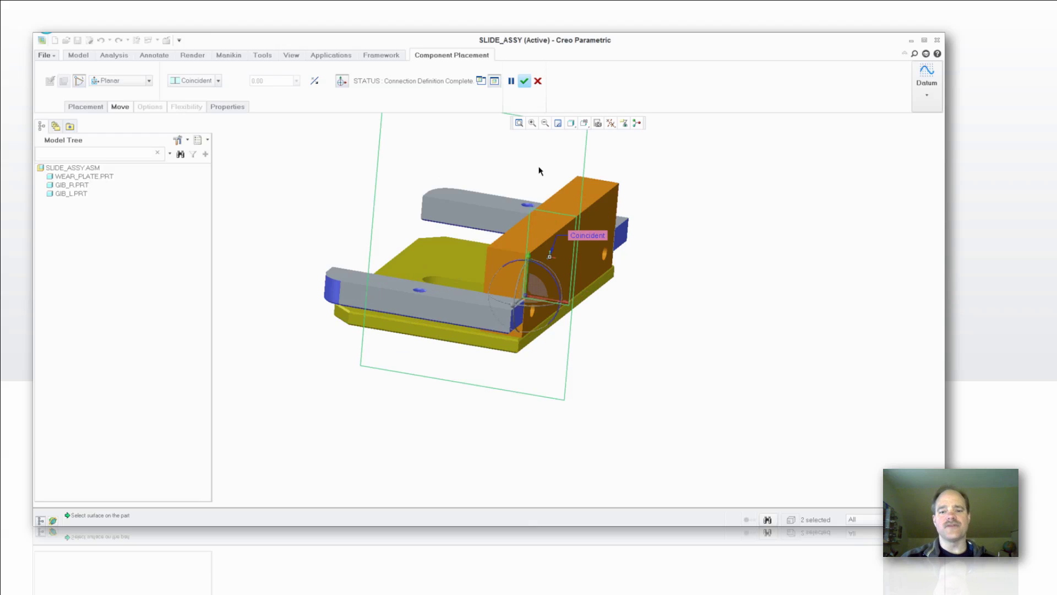
scroll(544, 237, up, 4)
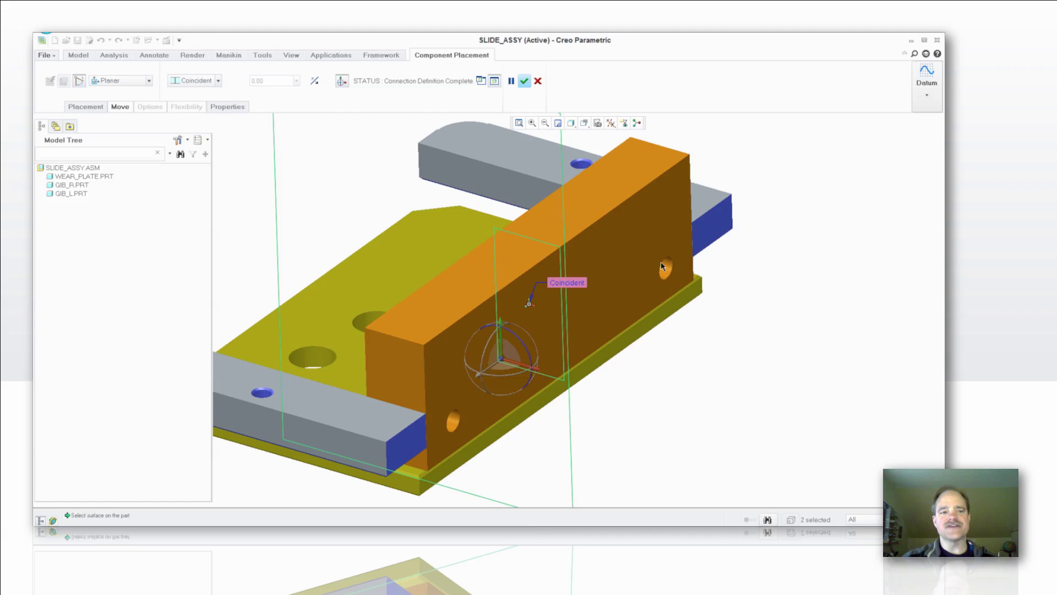
click(91, 108)
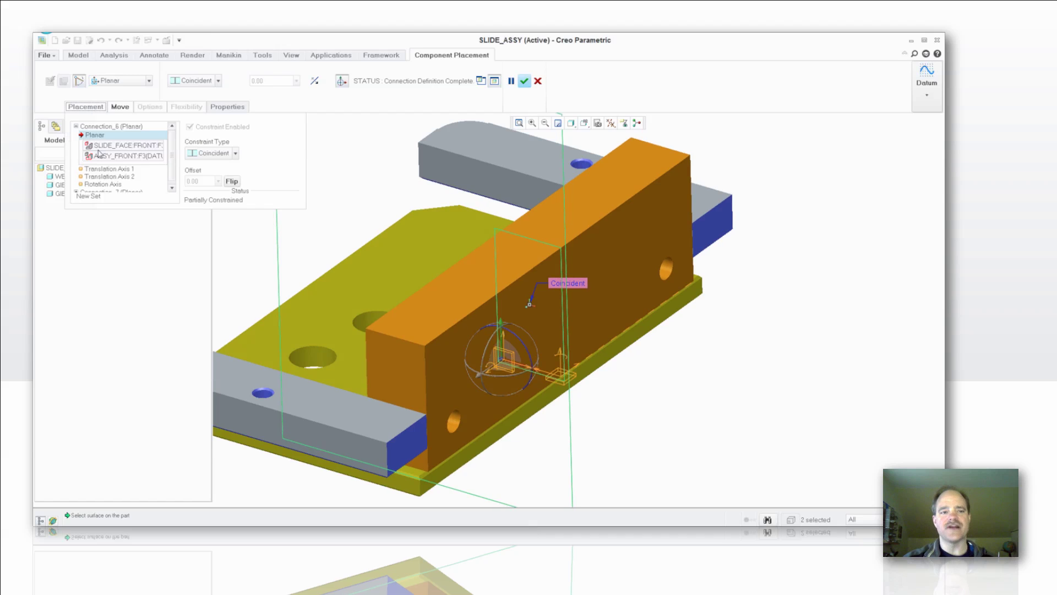
scroll(101, 154, down, 1)
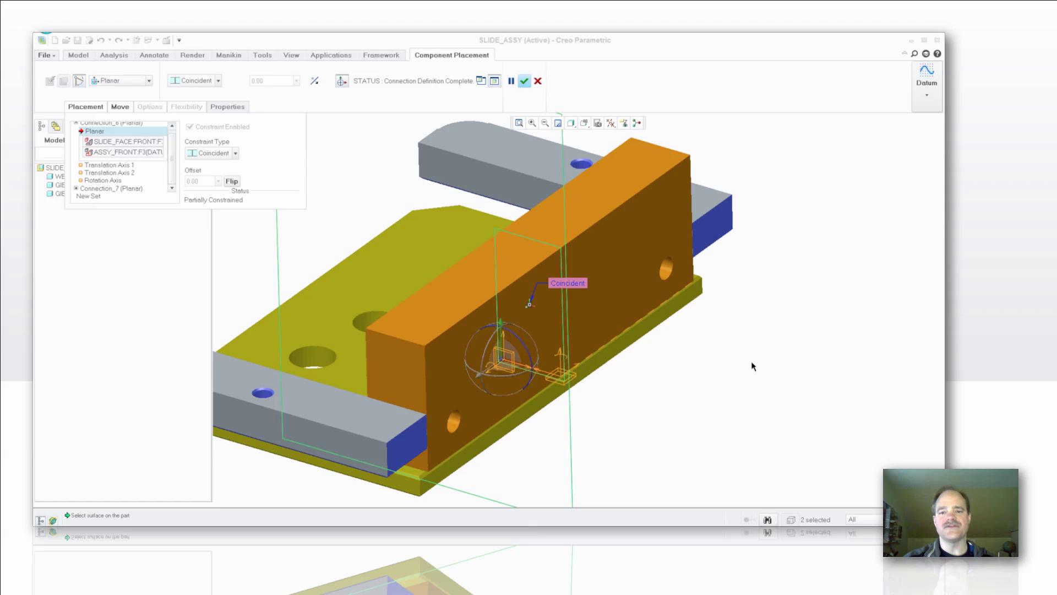
scroll(753, 366, up, 2)
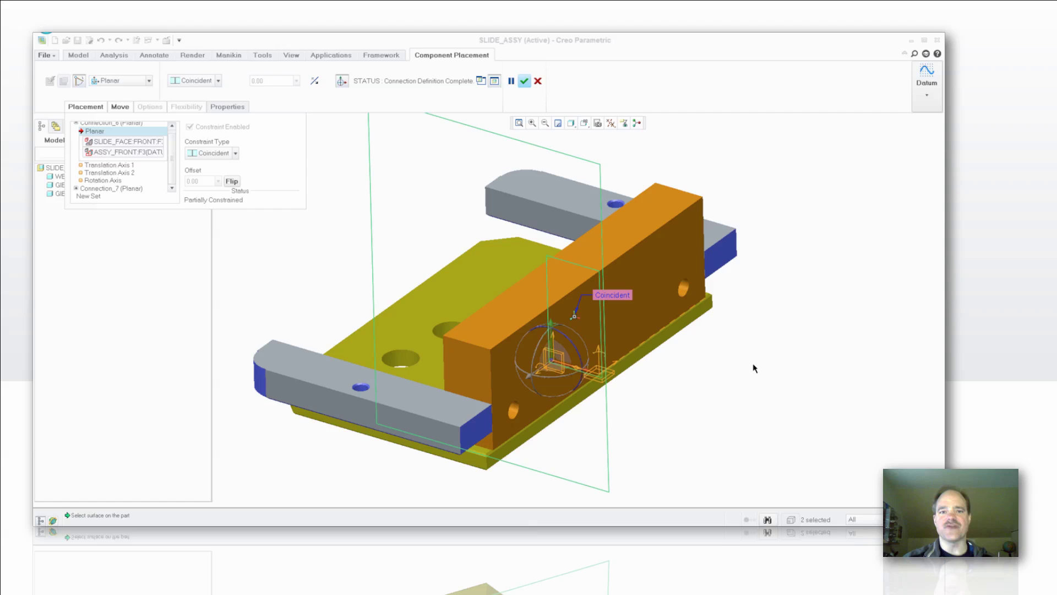
scroll(754, 367, up, 1)
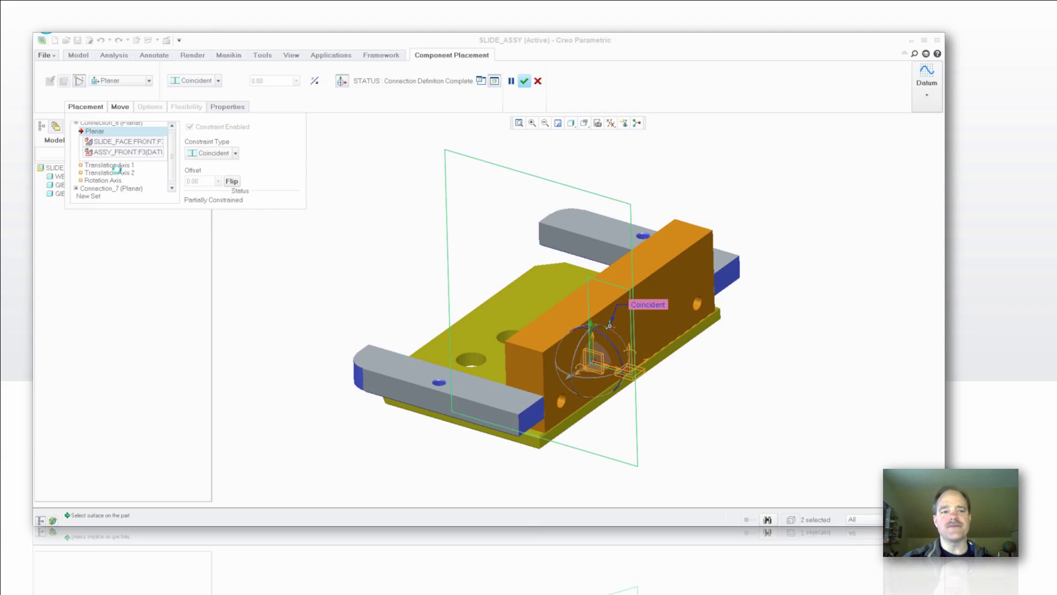
Select Connection_7 (Planar) and rotate the model to inspect its slot references
click(104, 184)
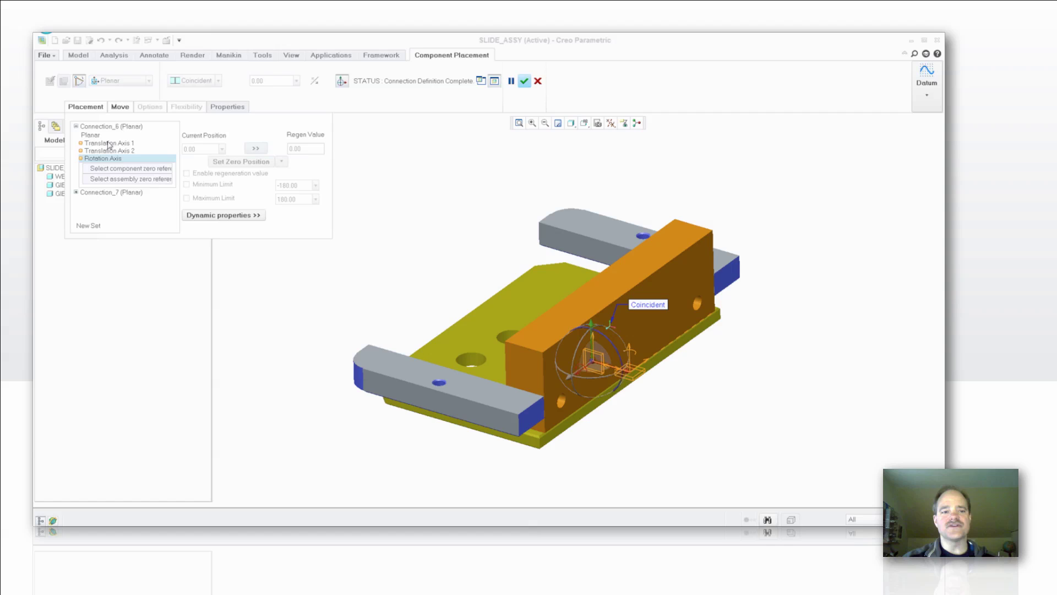
click(97, 192)
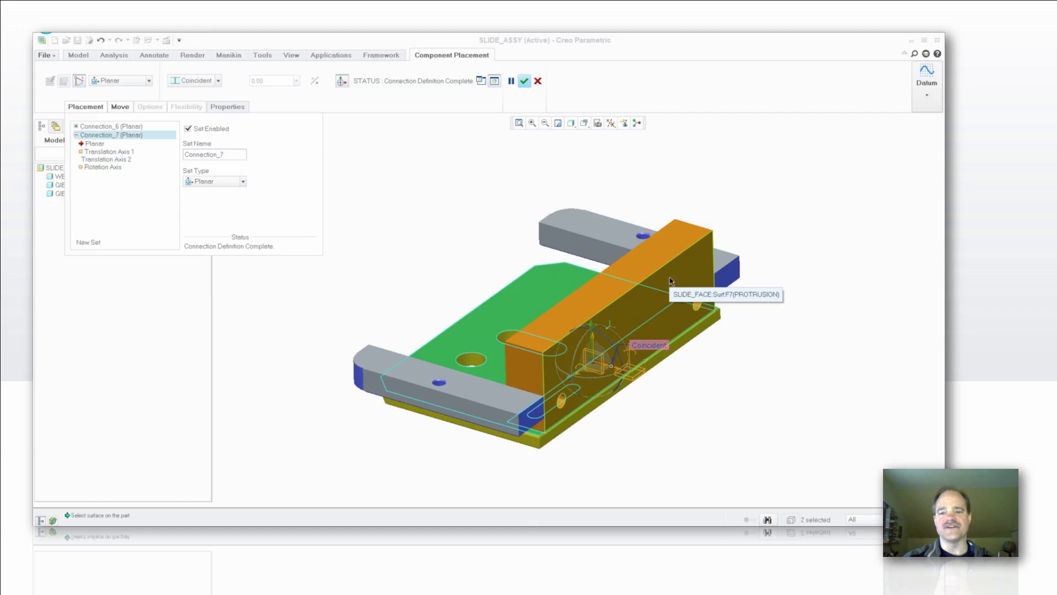
middle_drag(671, 281, 771, 300)
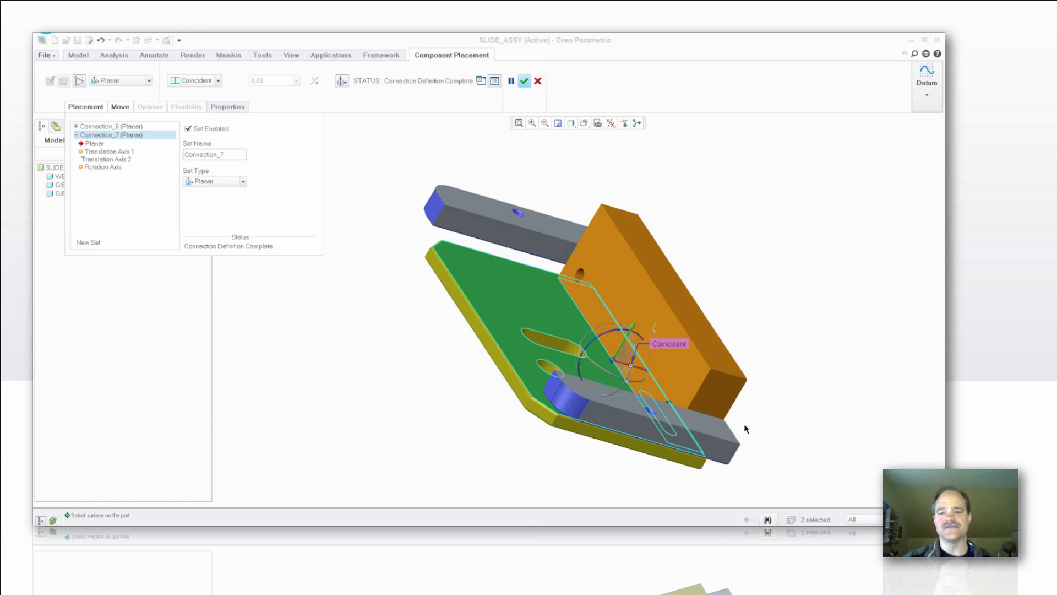
middle_drag(746, 428, 767, 290)
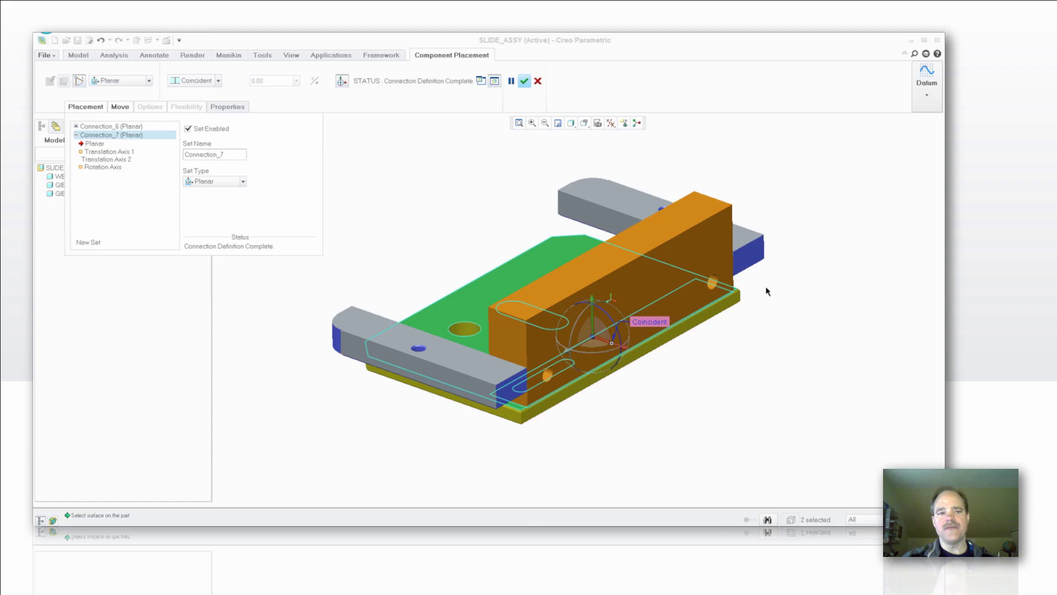
middle_drag(767, 291, 752, 294)
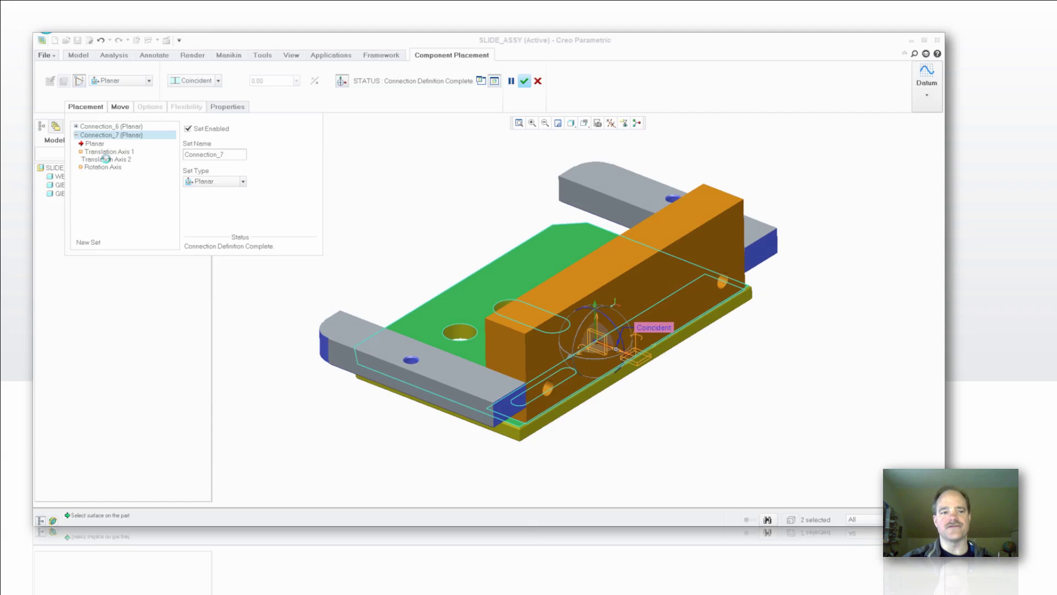
Limit Connection_7's Translation Axis 2 from 0.00 to 1.75 with regeneration value enabled
click(106, 159)
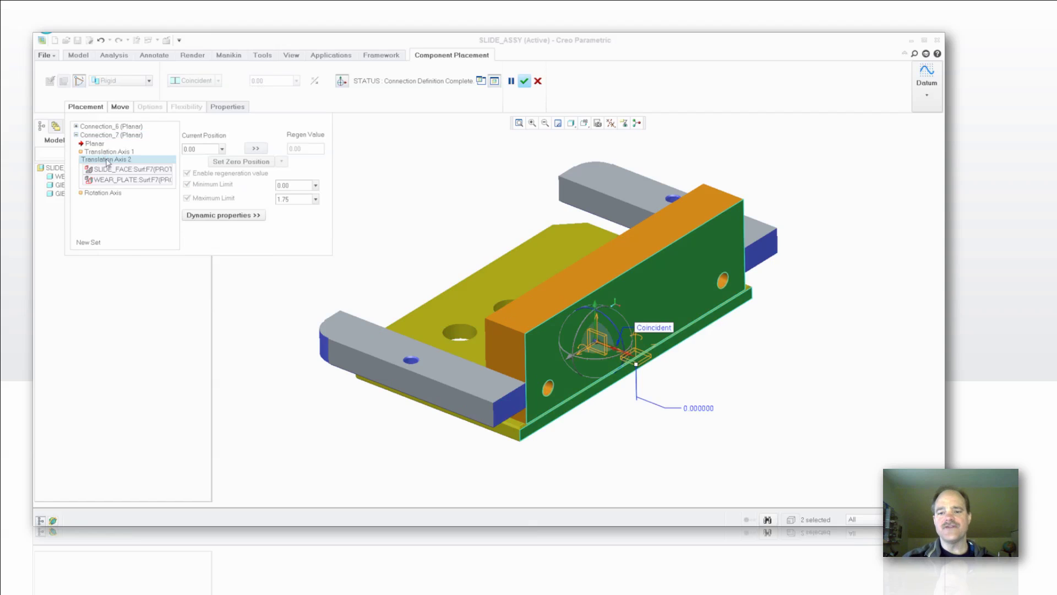
click(108, 151)
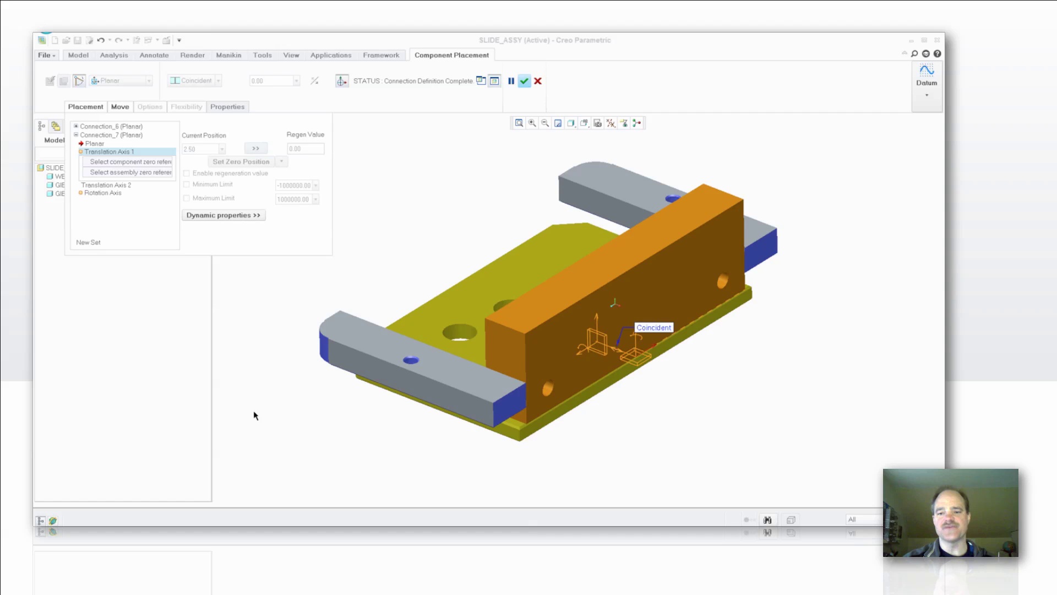
click(107, 186)
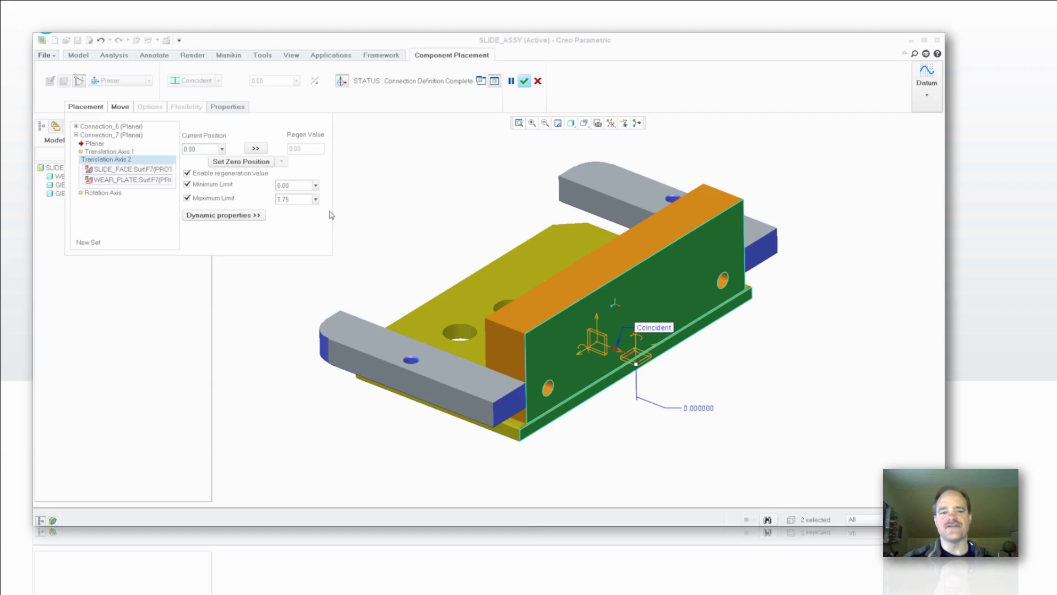
Accept the SLIDE_FACE placement, then test-drag the slide body, cancel, and end the drag session
click(525, 82)
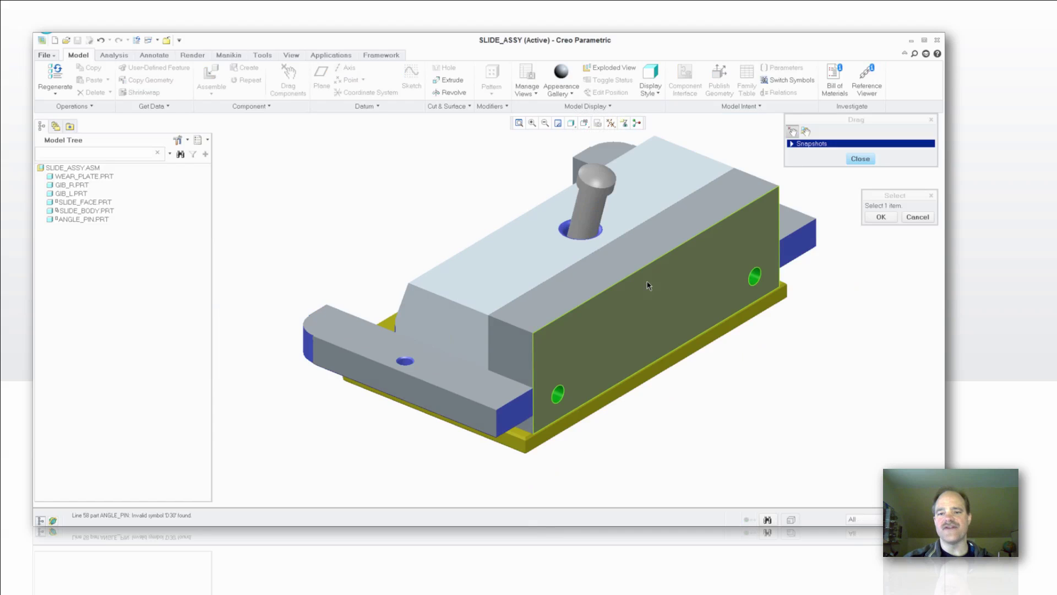
click(648, 285)
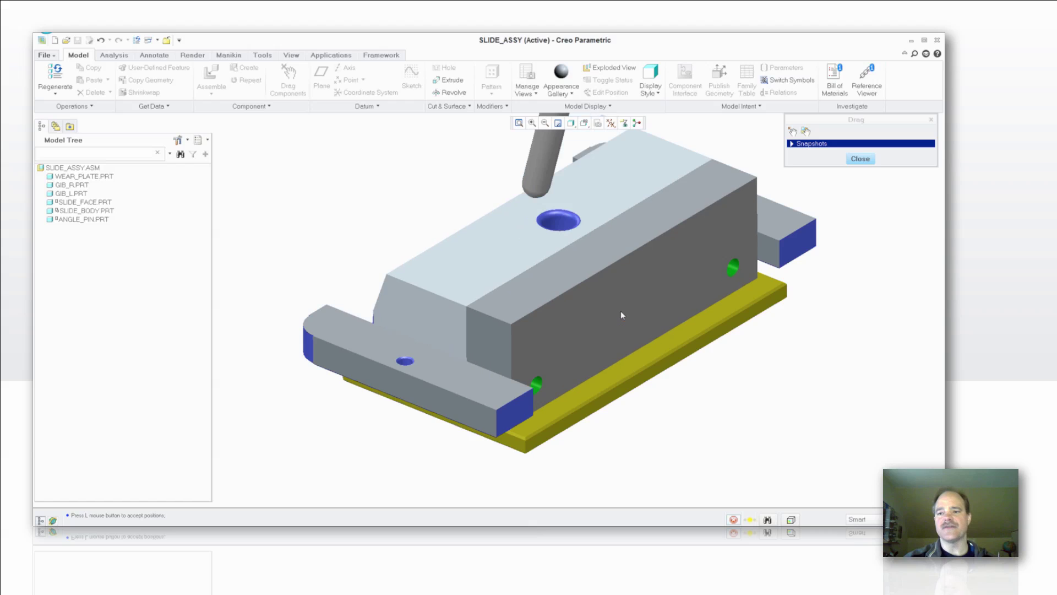
middle_click(621, 312)
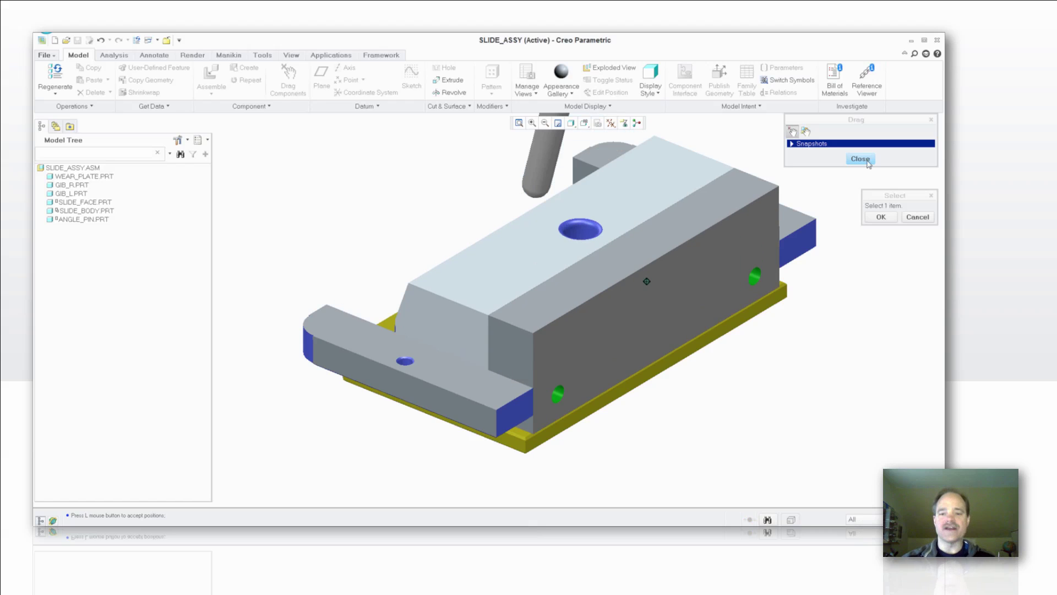
click(867, 161)
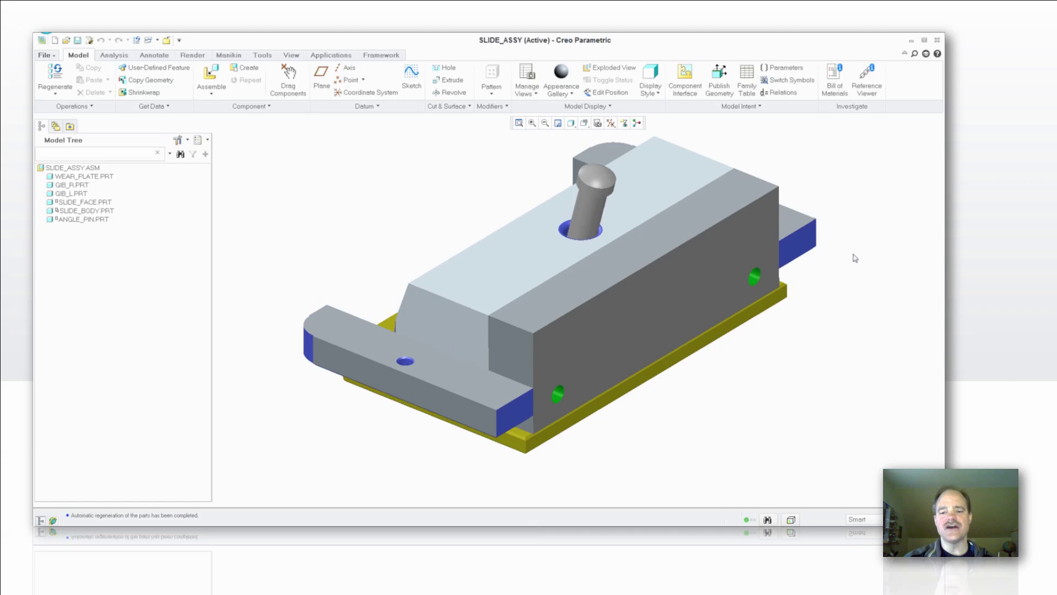
Zoom out to the whole assembly and briefly check the View Manager
key(ctrl+d)
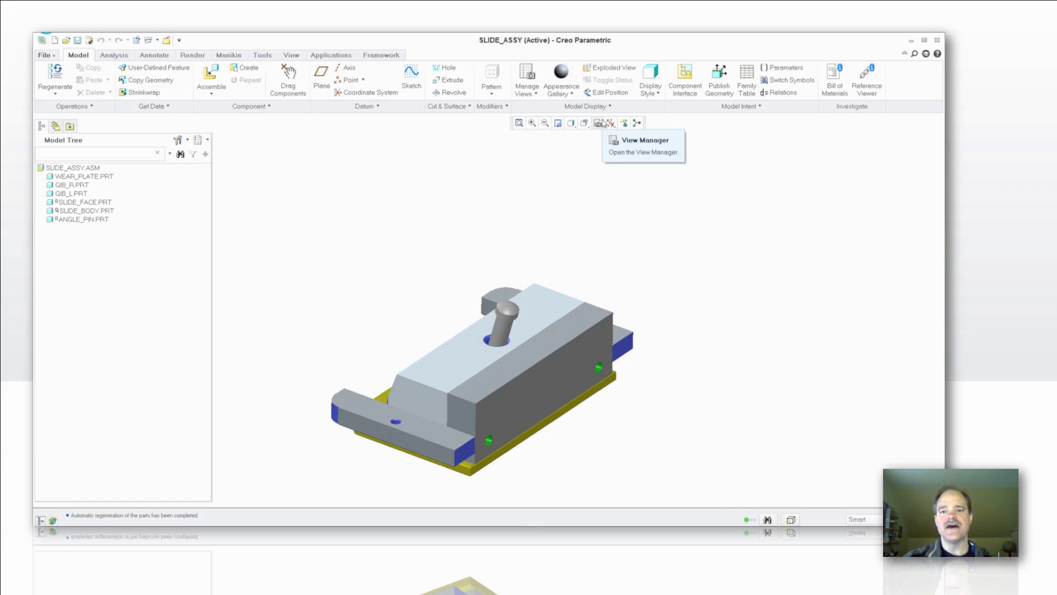
click(598, 124)
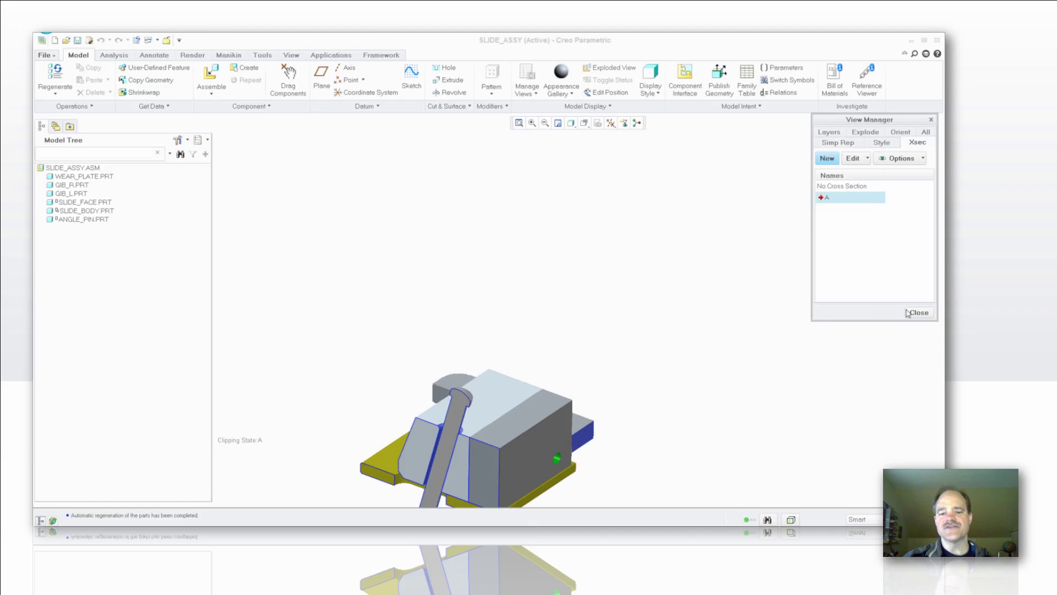
click(909, 313)
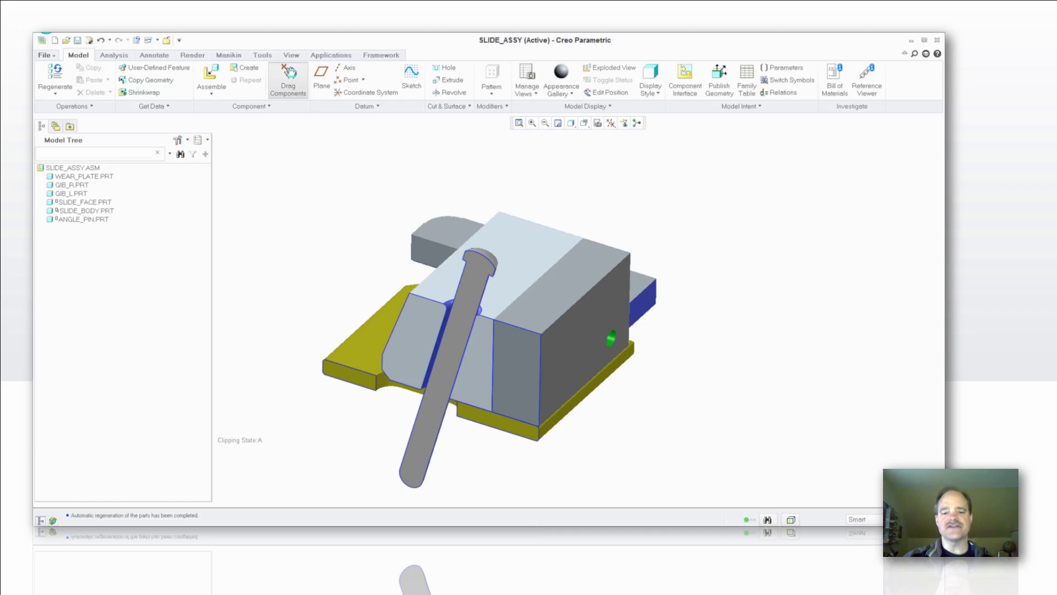
Drag the angle pin through the sectioned slide and accept its tilted position
click(288, 78)
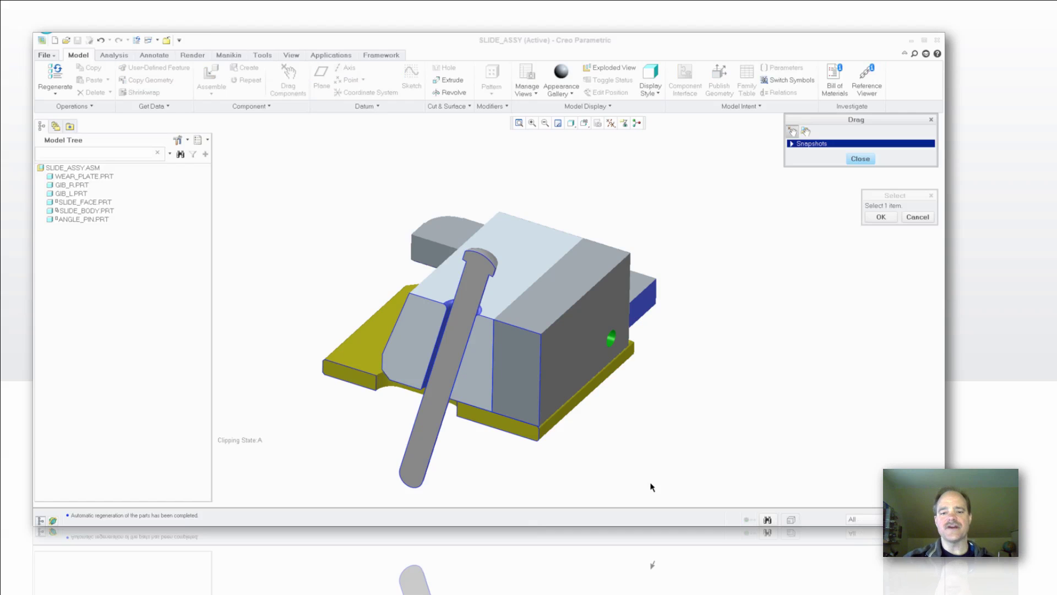
click(415, 467)
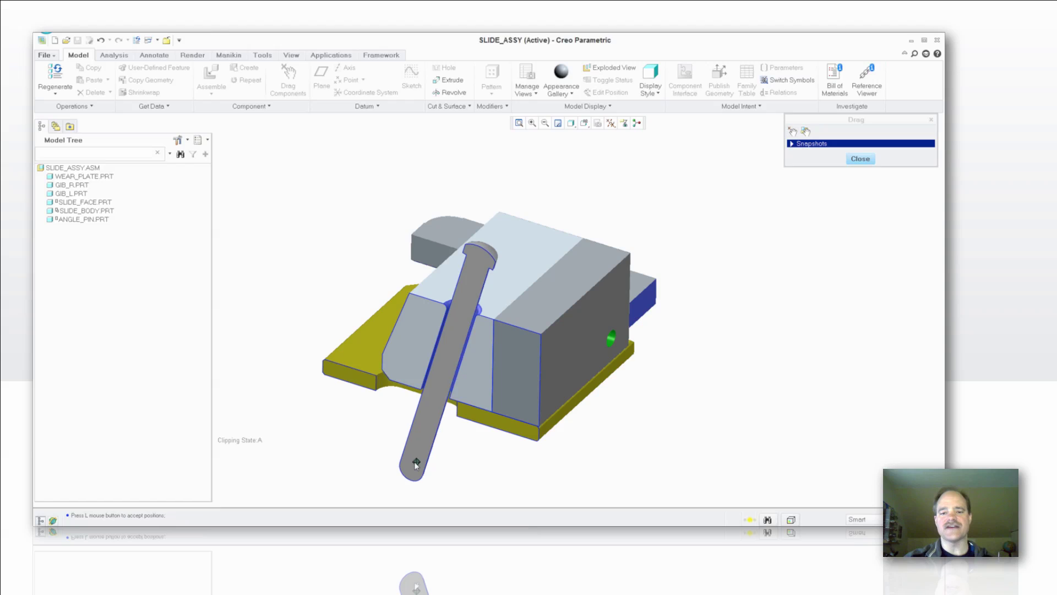
click(416, 460)
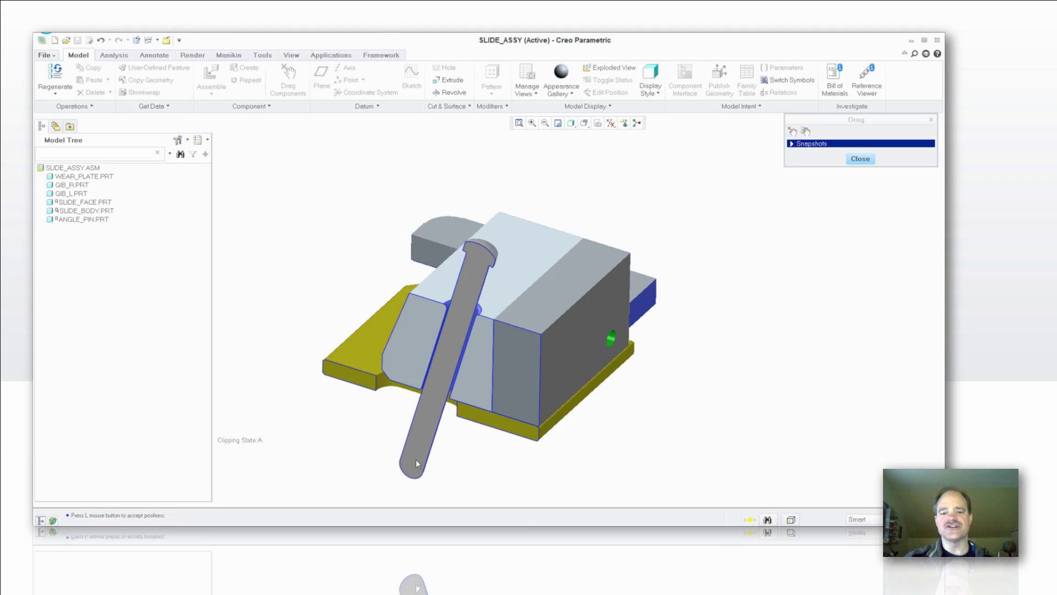
click(415, 461)
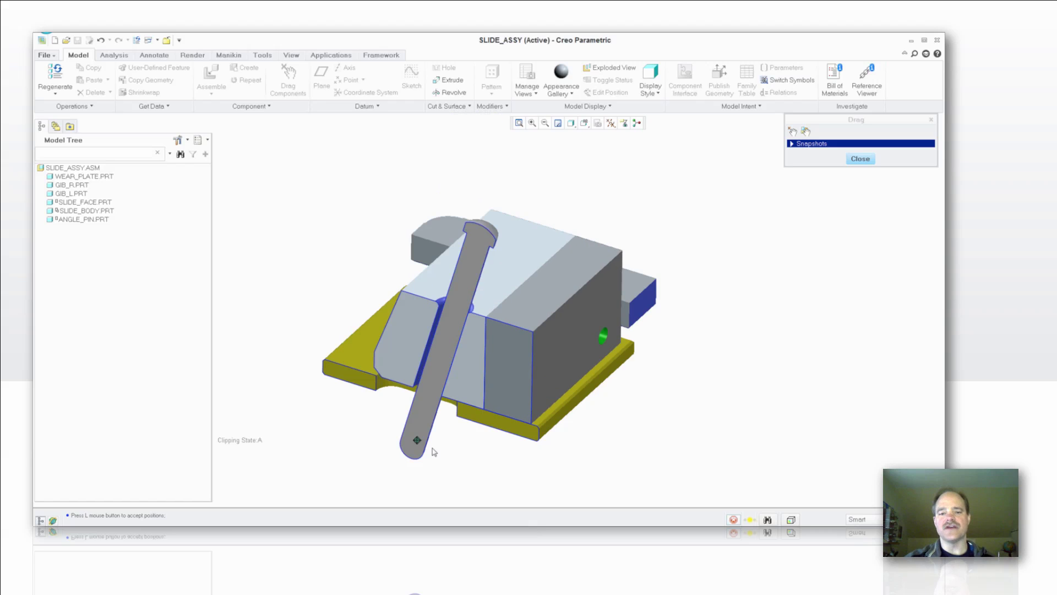
click(443, 477)
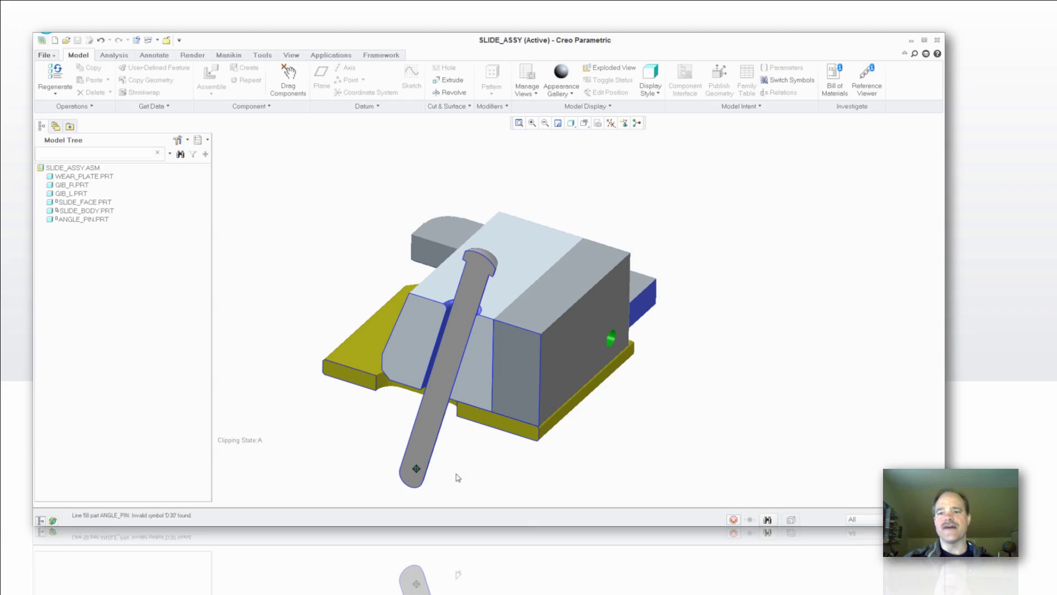
Activate No Cross Section in the View Manager to show the assembly uncut
click(597, 123)
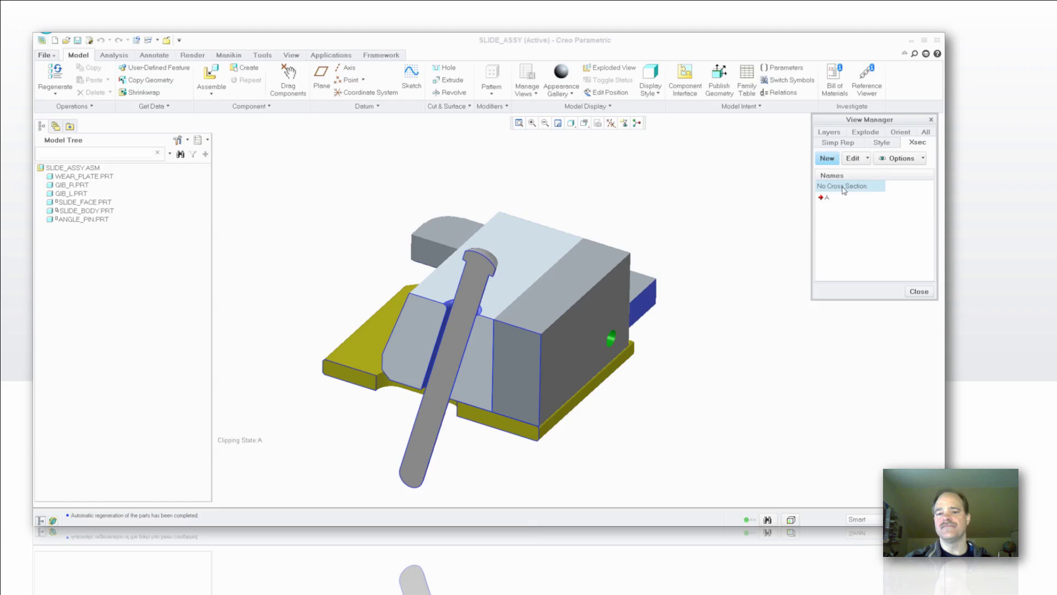
double_click(842, 187)
click(919, 291)
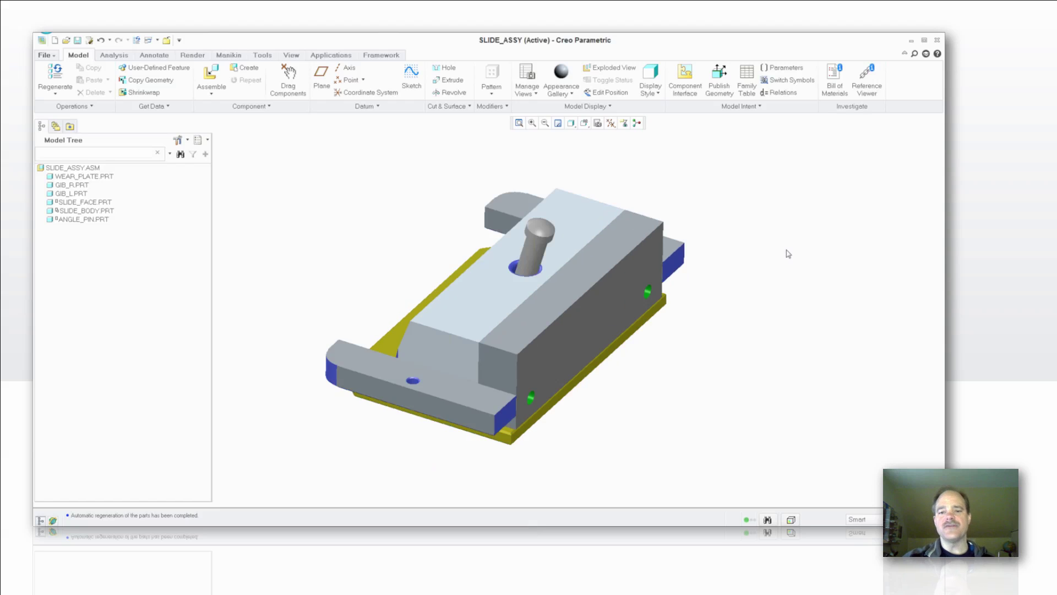
Open File > Prepare > Model Properties and edit the Collision Detection setting
click(44, 56)
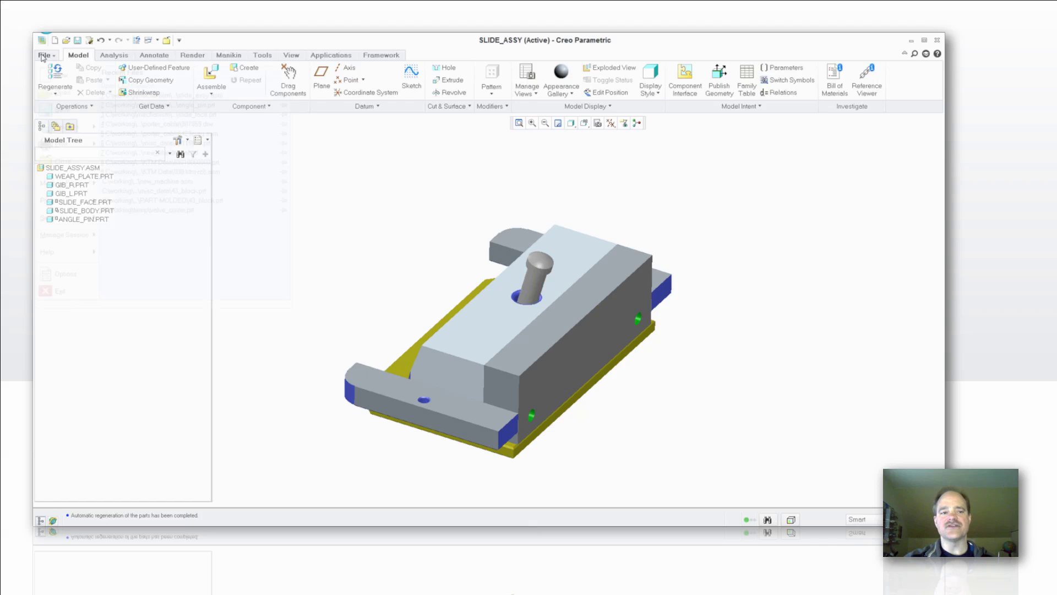
mouse_move(55, 200)
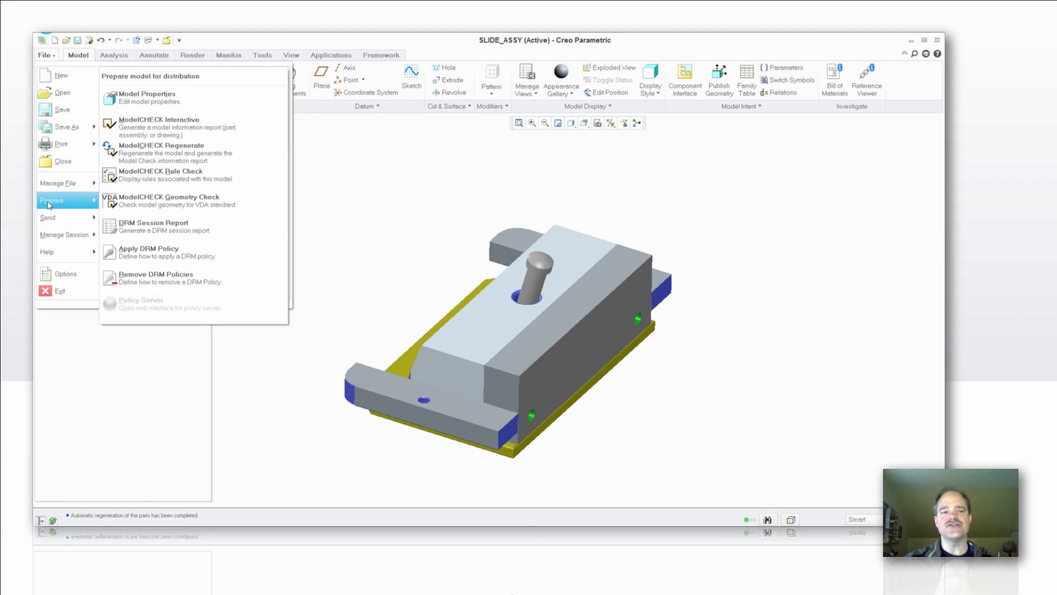
click(152, 102)
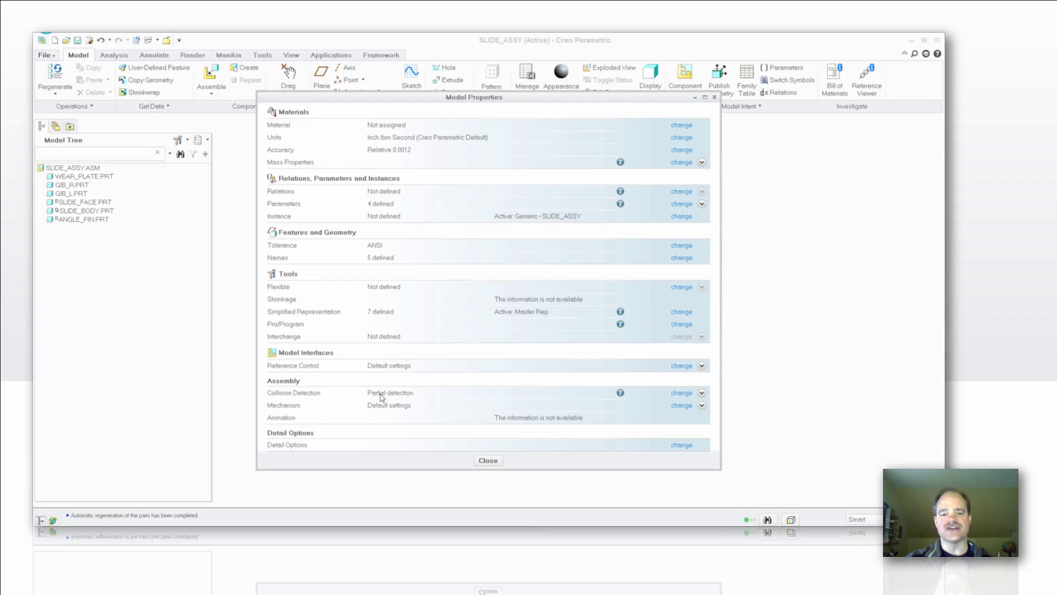
click(683, 394)
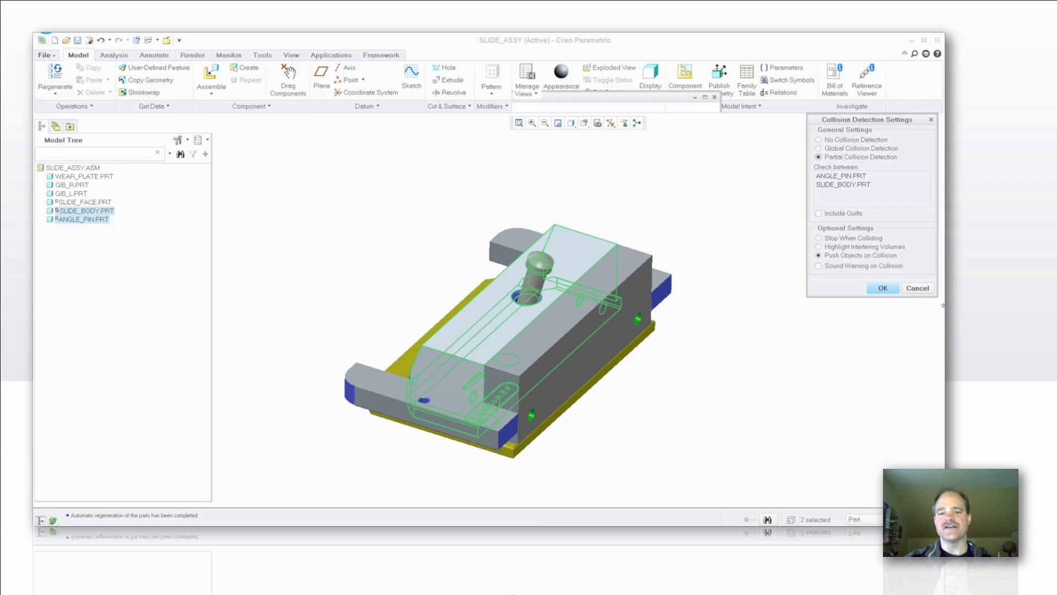
Confirm partial collision detection between ANGLE_PIN.PRT and SLIDE_BODY.PRT with push objects on collision
middle_drag(496, 258, 539, 249)
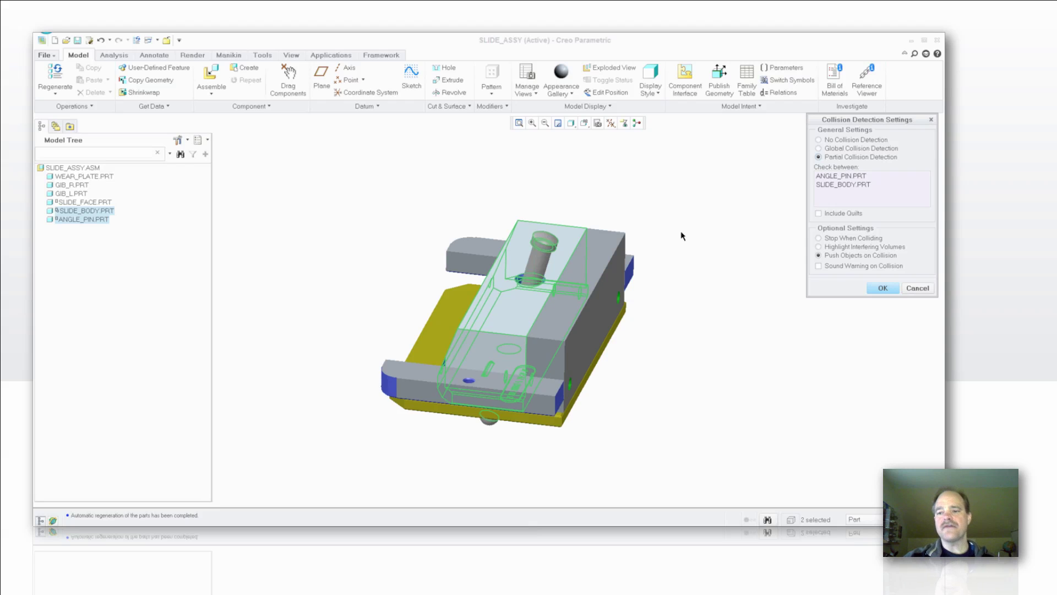
key(ctrl+d)
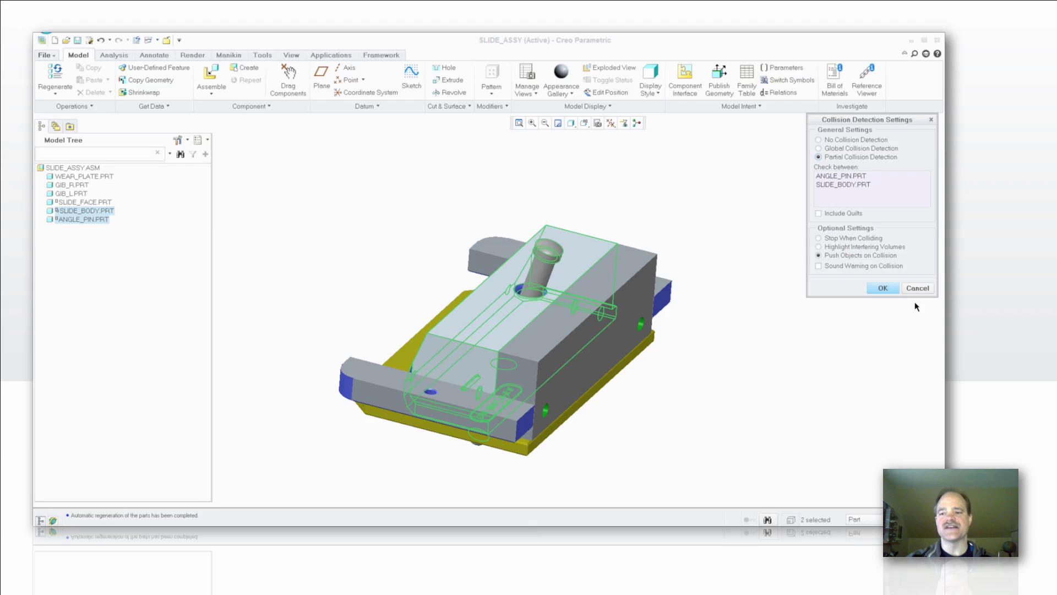
click(884, 289)
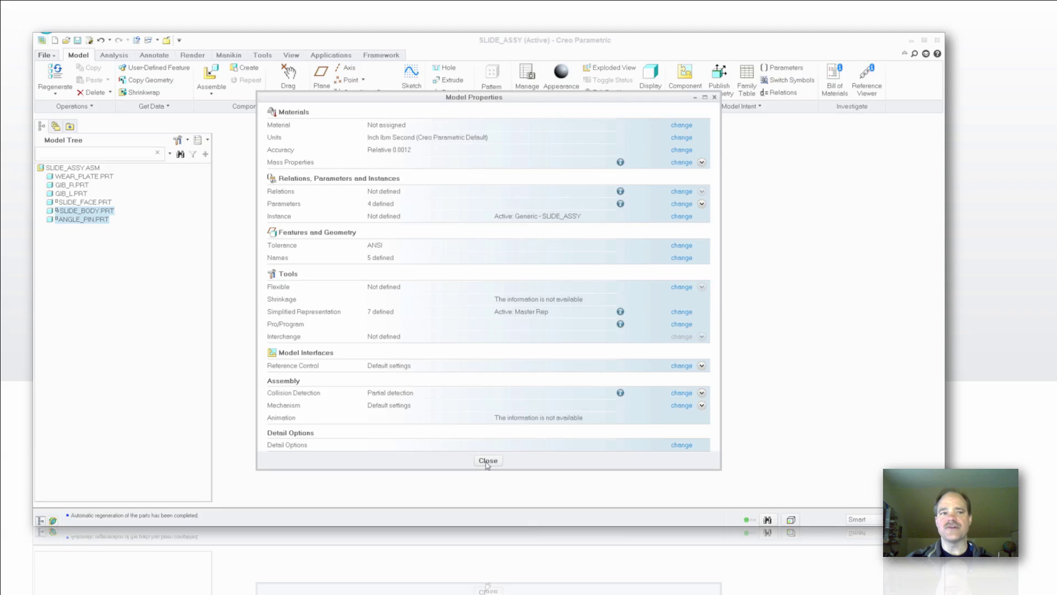
Close Model Properties and open the Creo Parametric Options window from the File menu
click(488, 461)
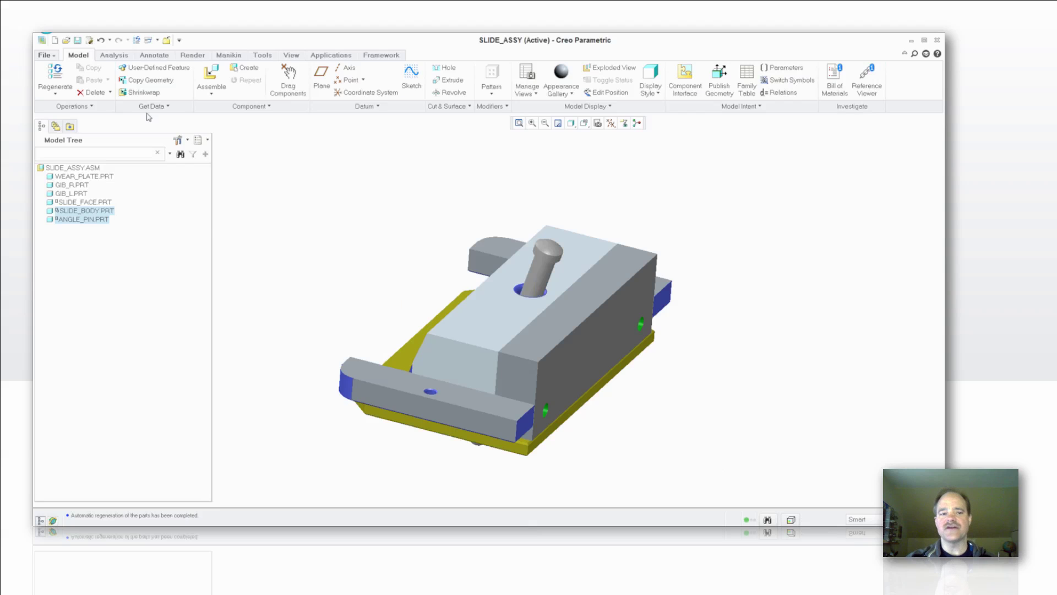
click(45, 55)
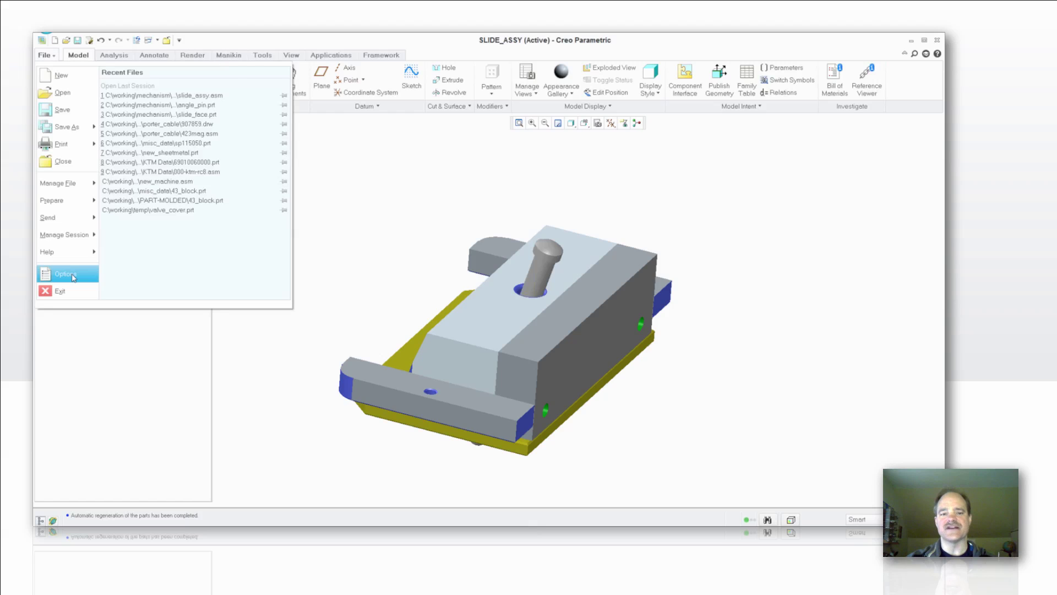
click(73, 275)
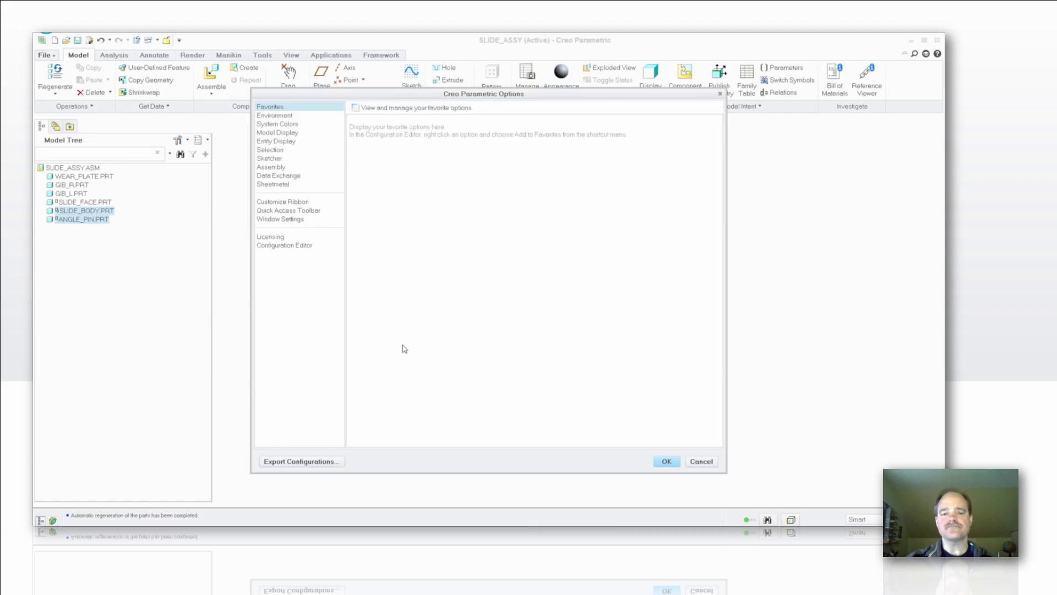
In the Configuration Editor, search 'enable_adv' with descriptions included to find enable_advance_collision
click(284, 245)
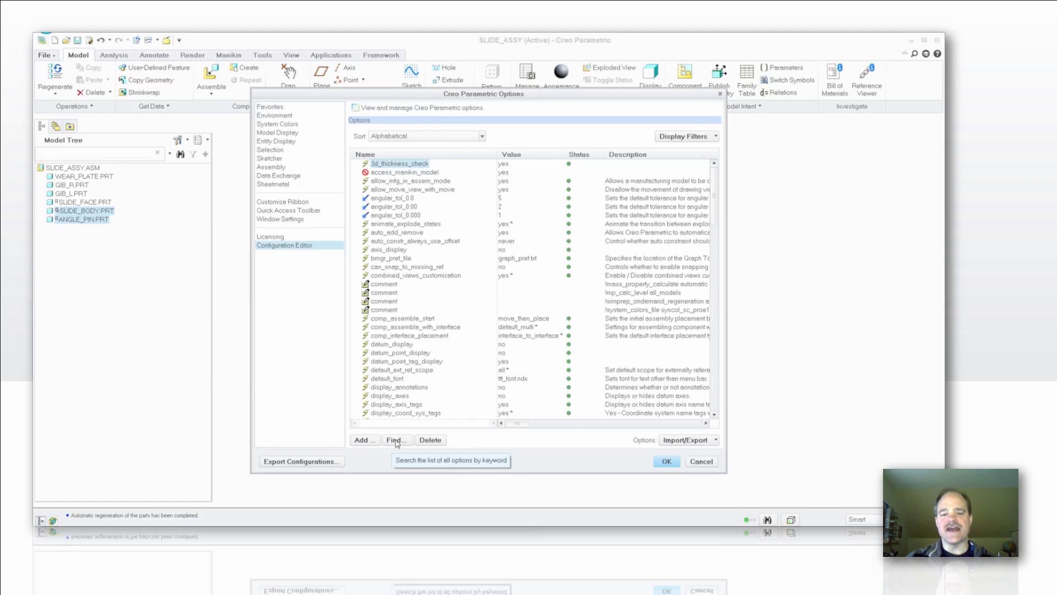
click(394, 441)
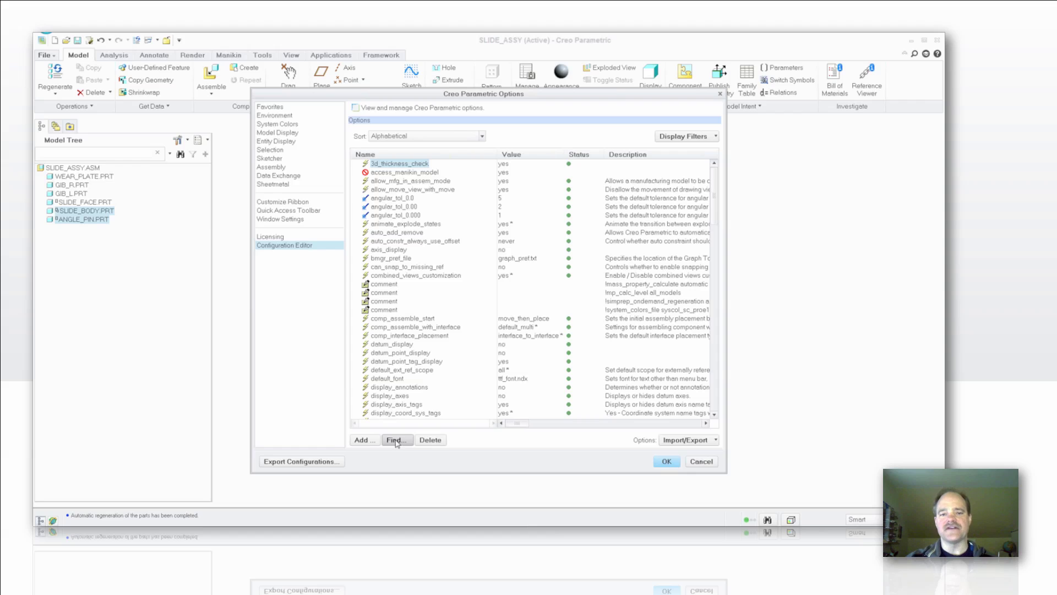
text(enab)
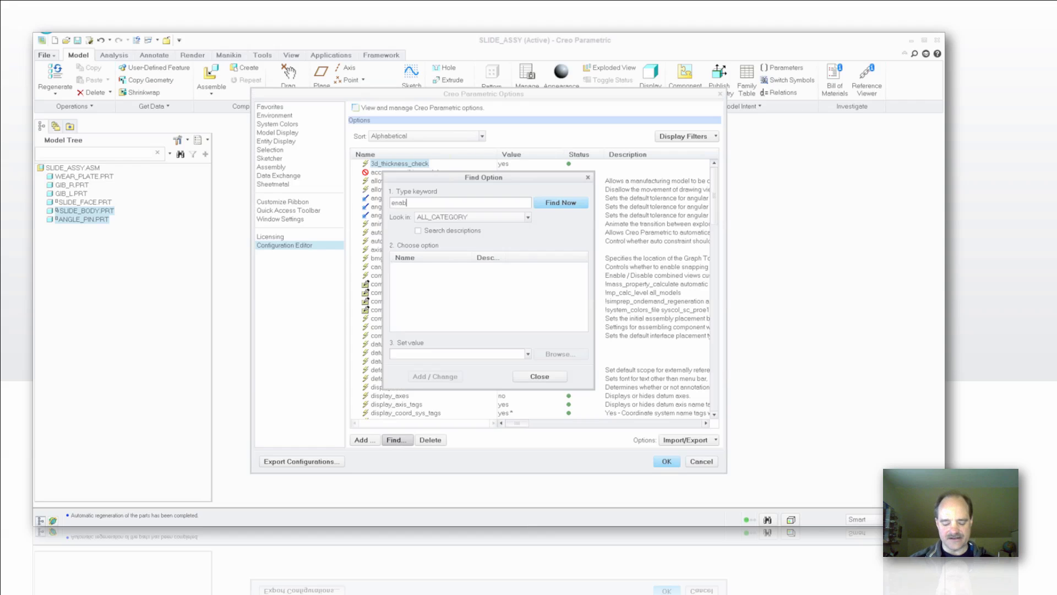
text(le_)
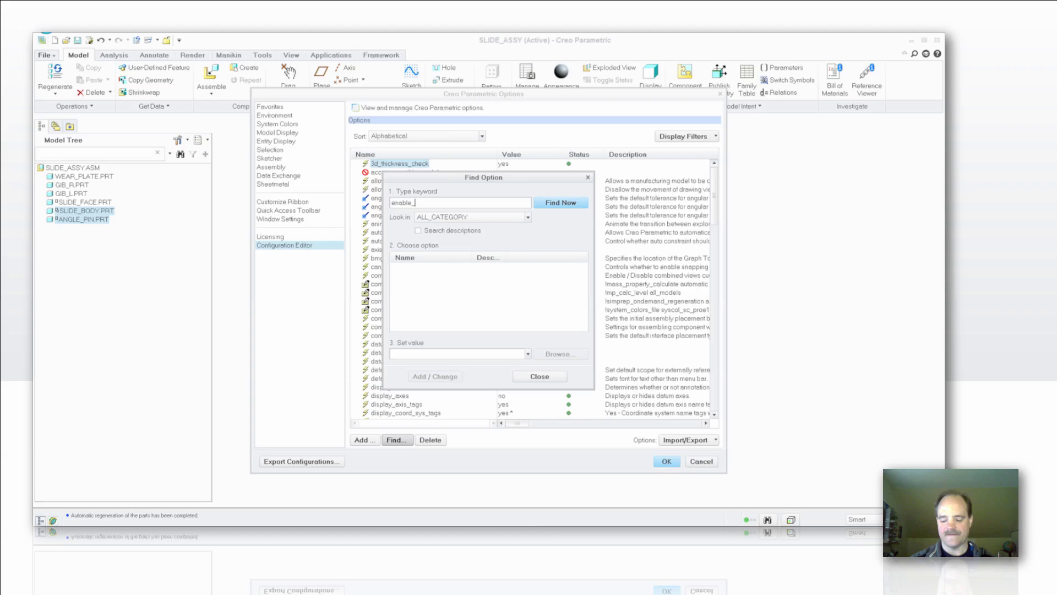
text(active)
key(BackSpace)
key(BackSpace)
key(BackSpace)
key(BackSpace)
key(BackSpace)
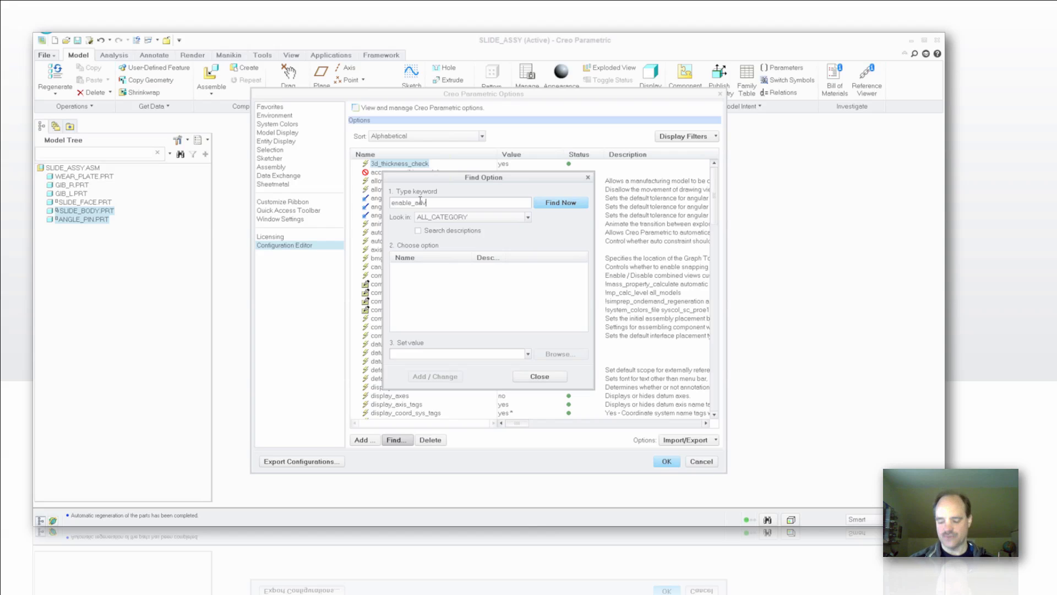
text(dv)
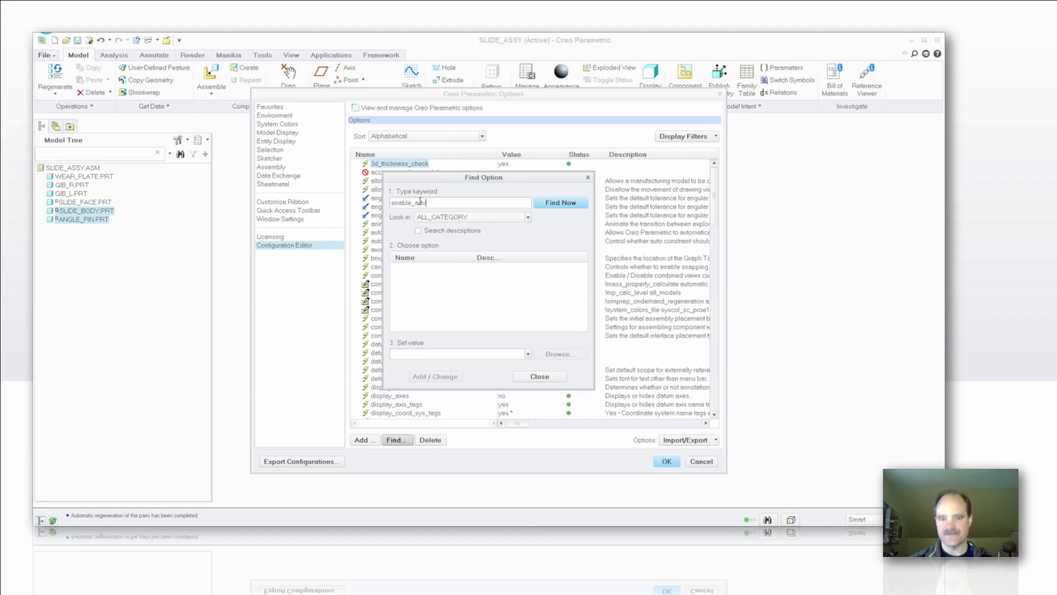
click(436, 232)
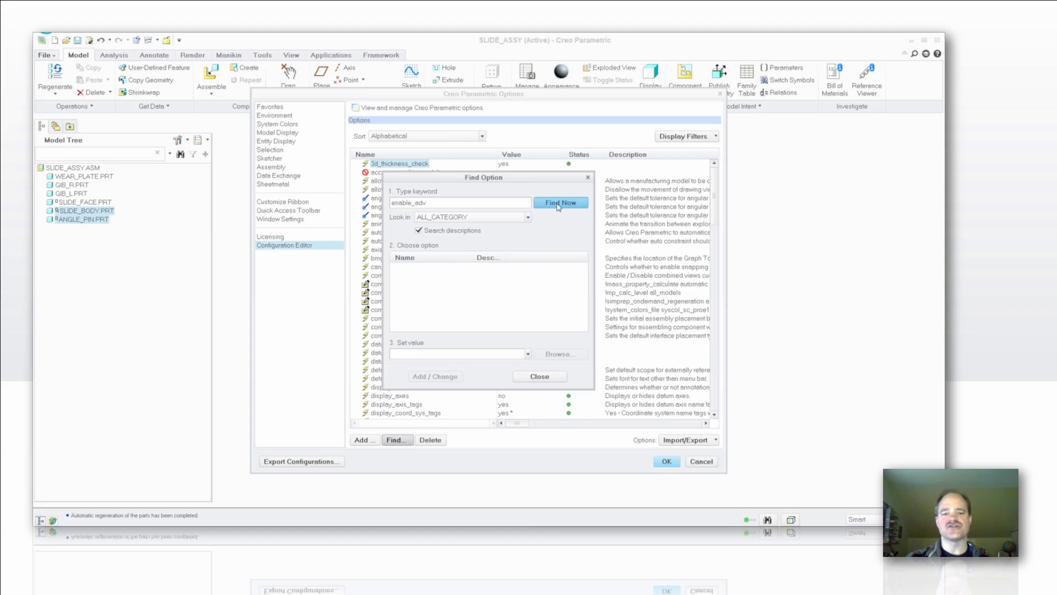
click(558, 204)
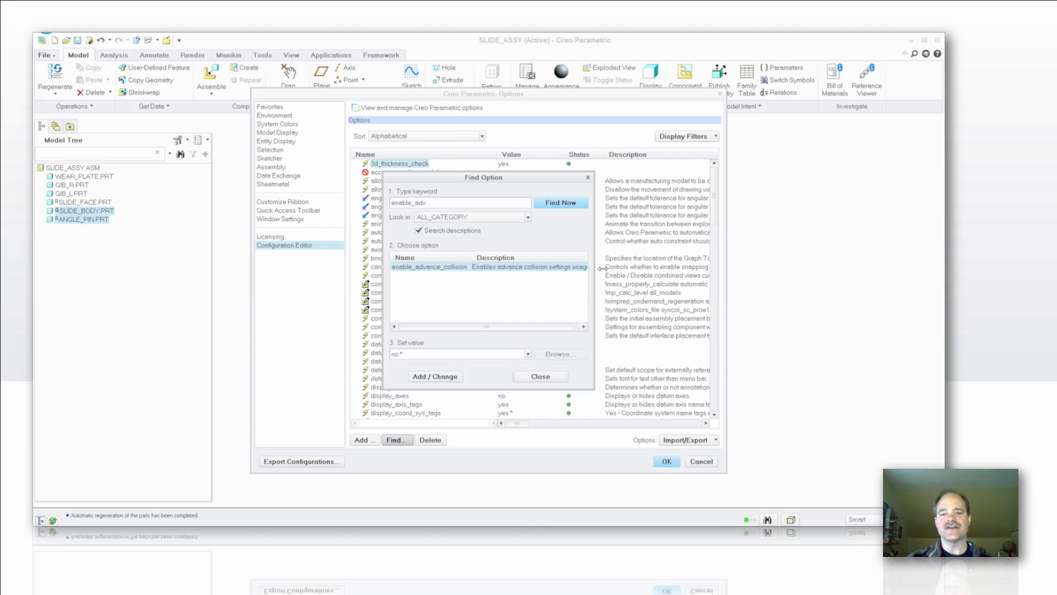
Change enable_advance_collision from no to yes and apply it with Add / Change
drag(602, 268, 796, 272)
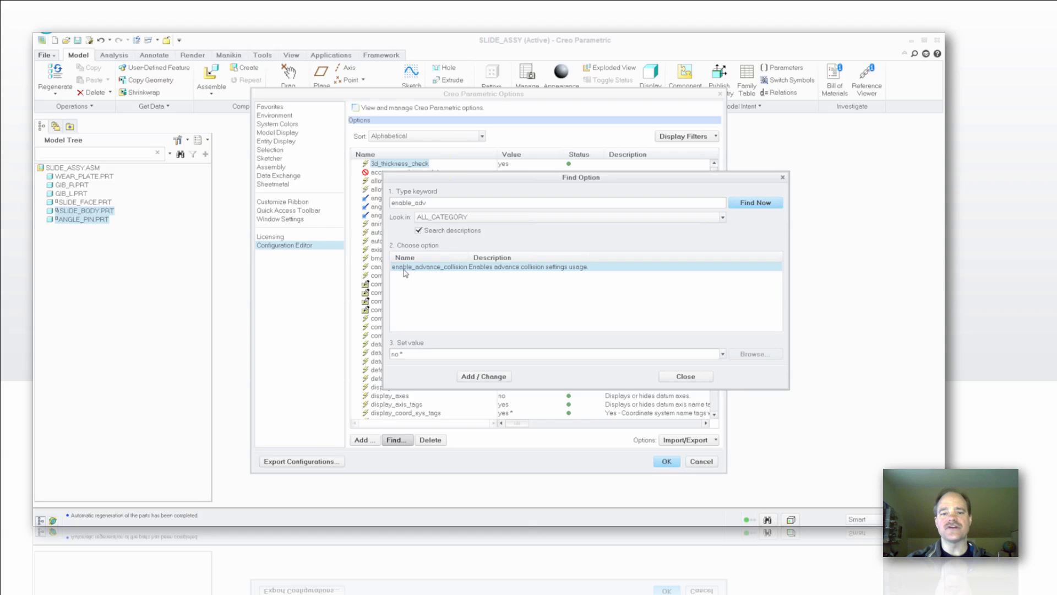
triple_click(418, 354)
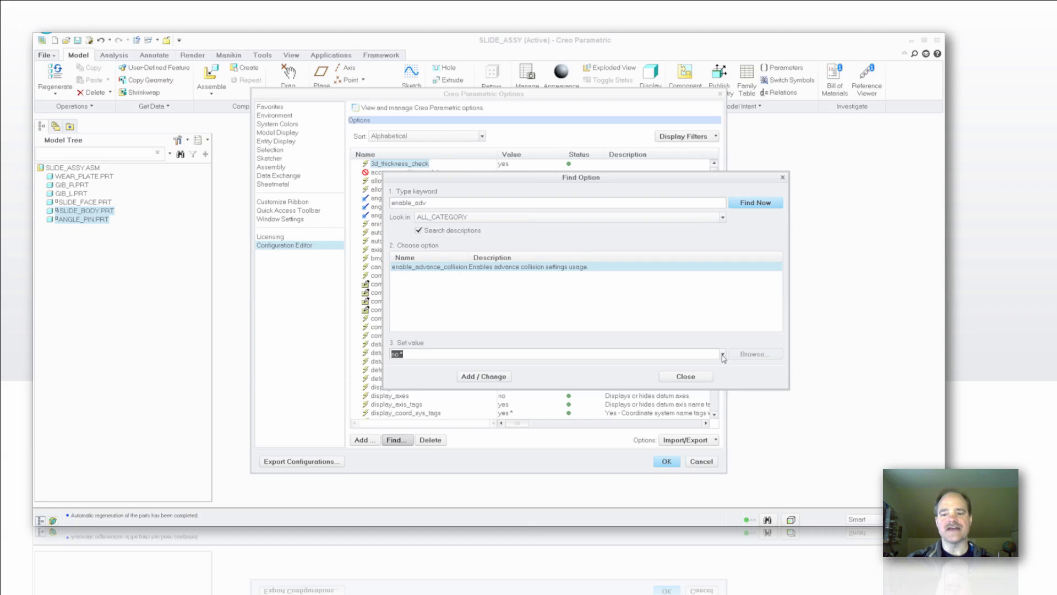
click(721, 354)
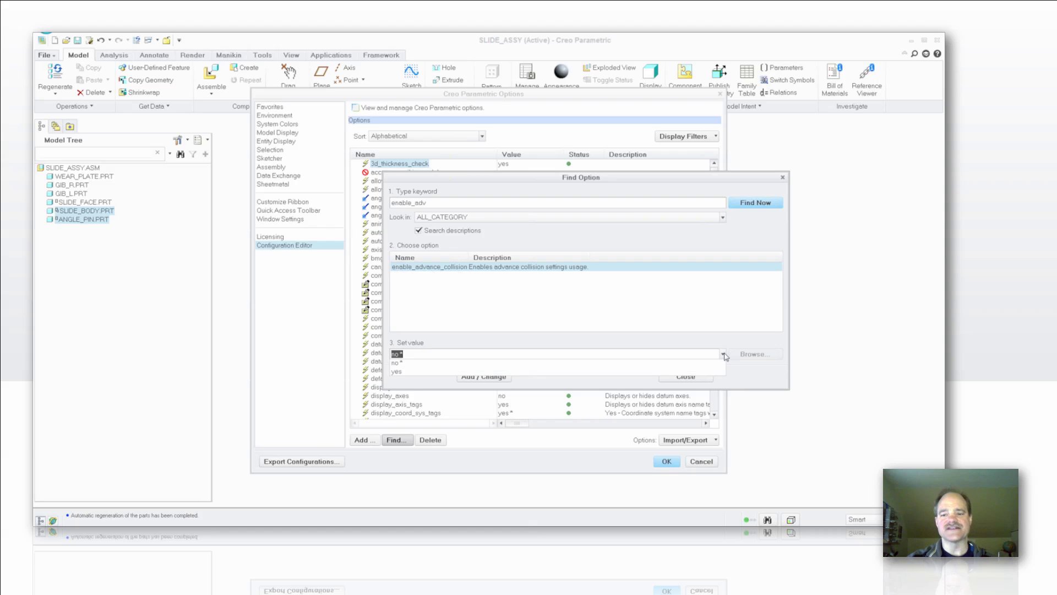
click(399, 374)
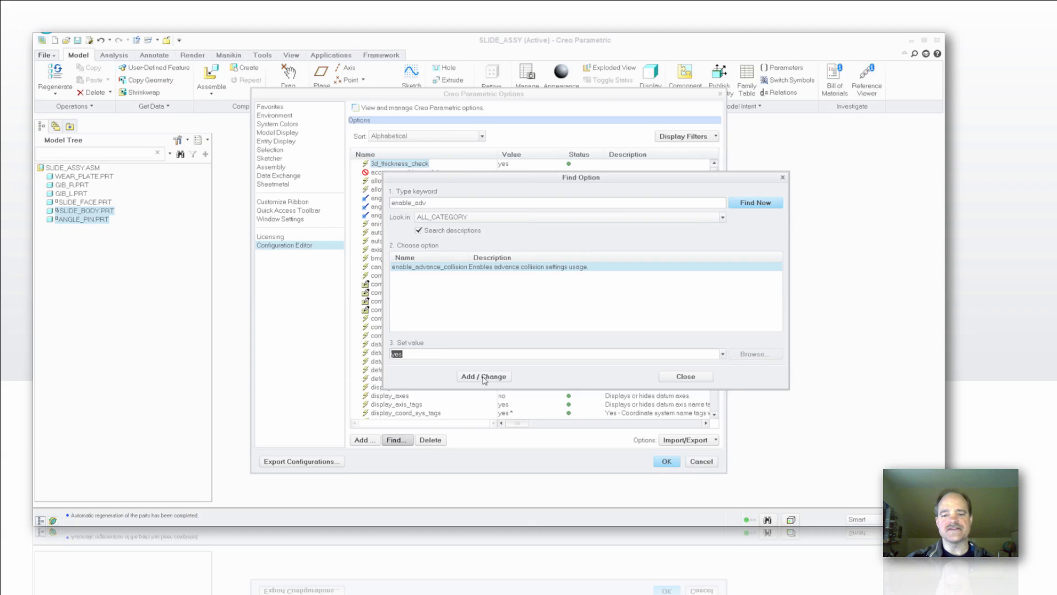
click(683, 376)
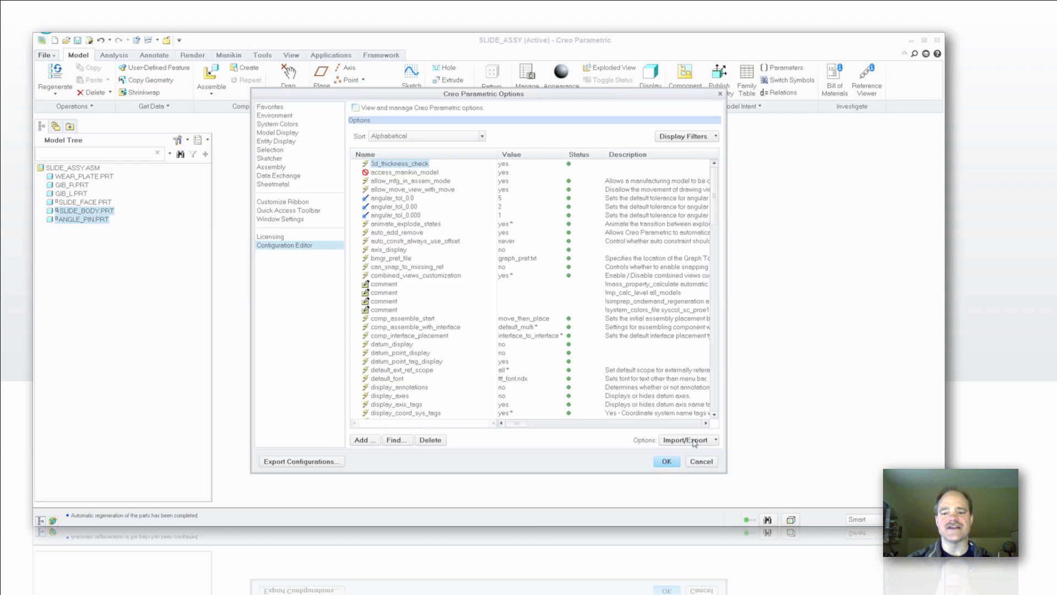
Close the Creo Parametric Options dialog to return to the slide assembly
click(692, 464)
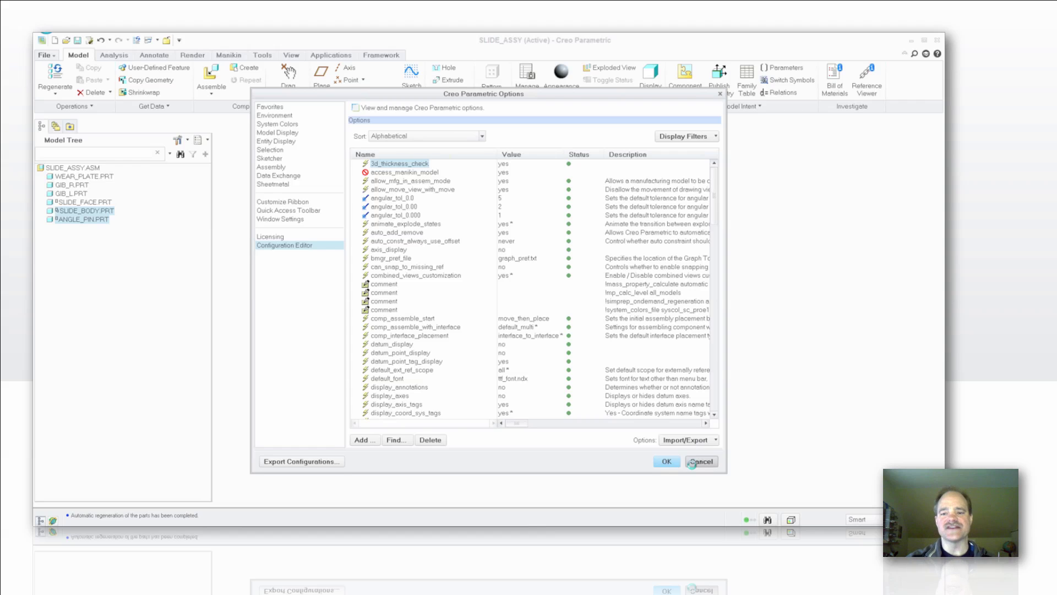